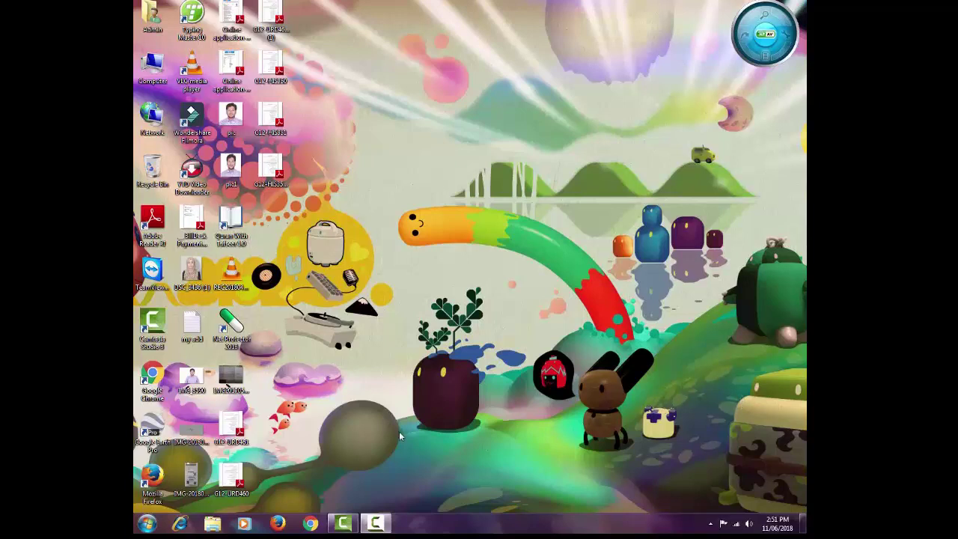
Launch Chrome and open the SESD admission site from the overflow bookmarks list.
click(310, 522)
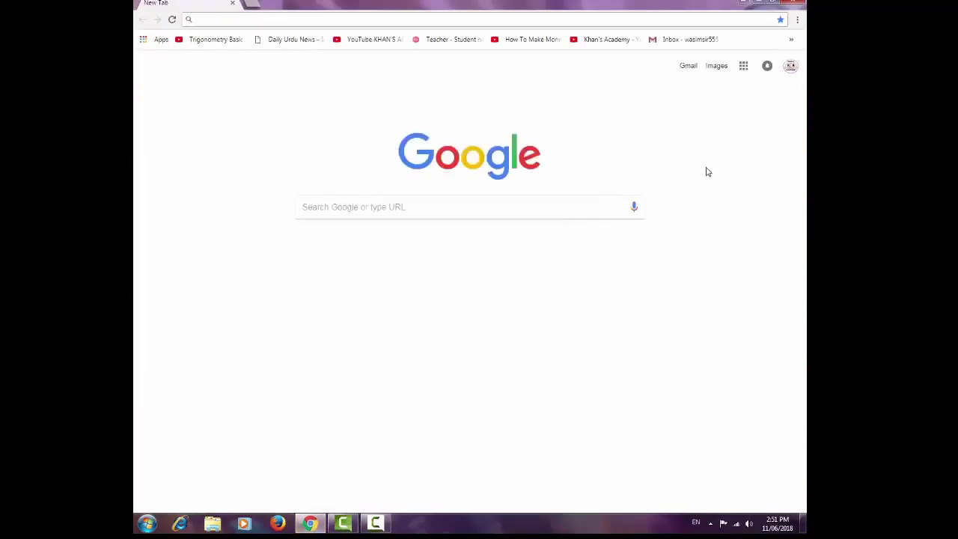
click(790, 42)
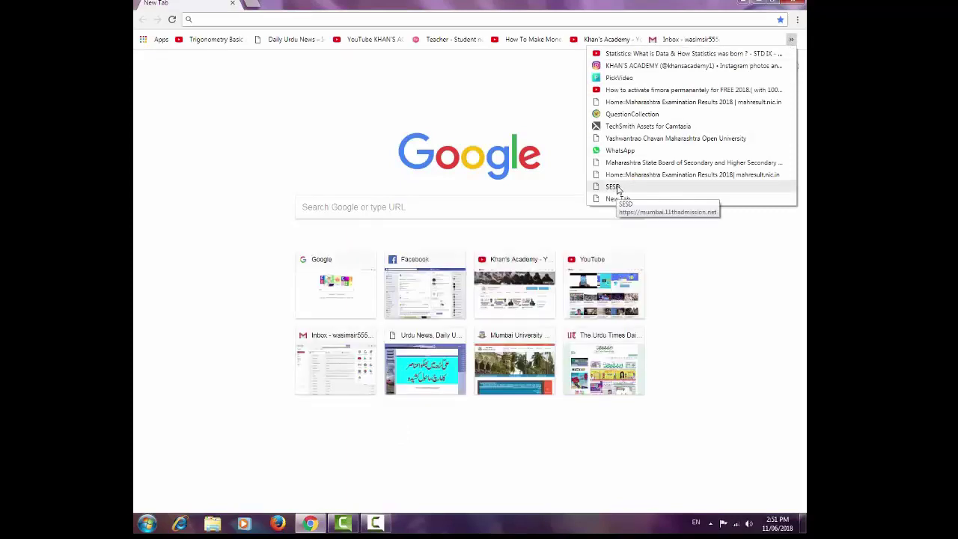
click(616, 188)
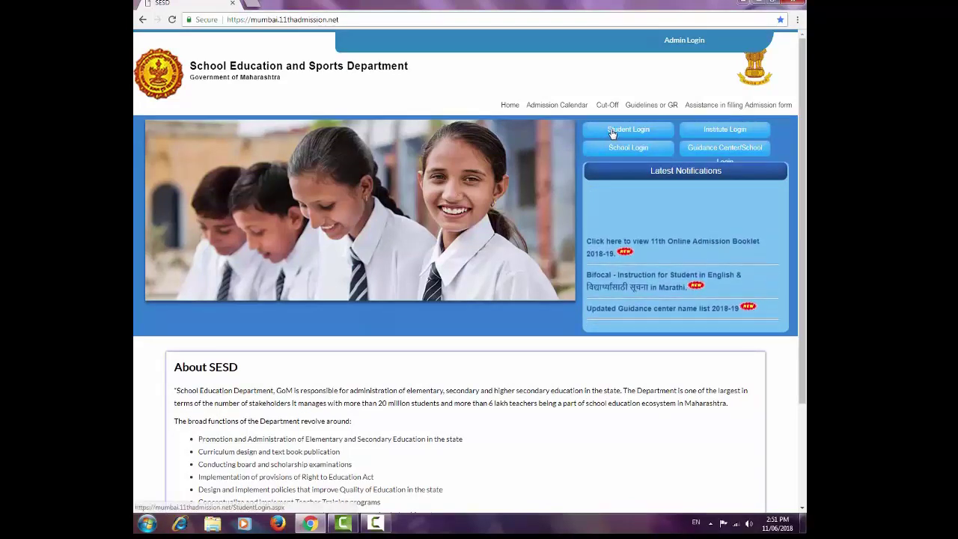
Log in on the Student Login page with the student's user ID and password.
click(612, 131)
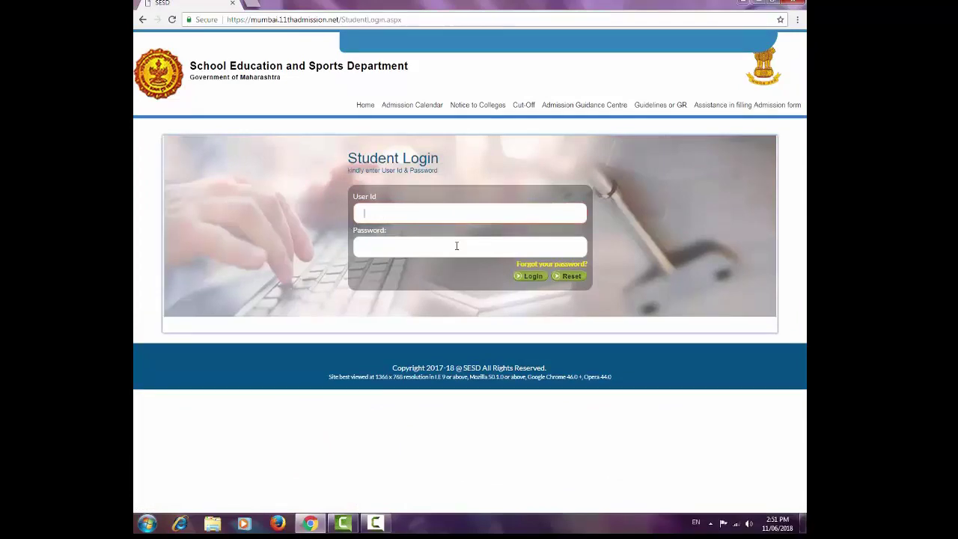
click(450, 213)
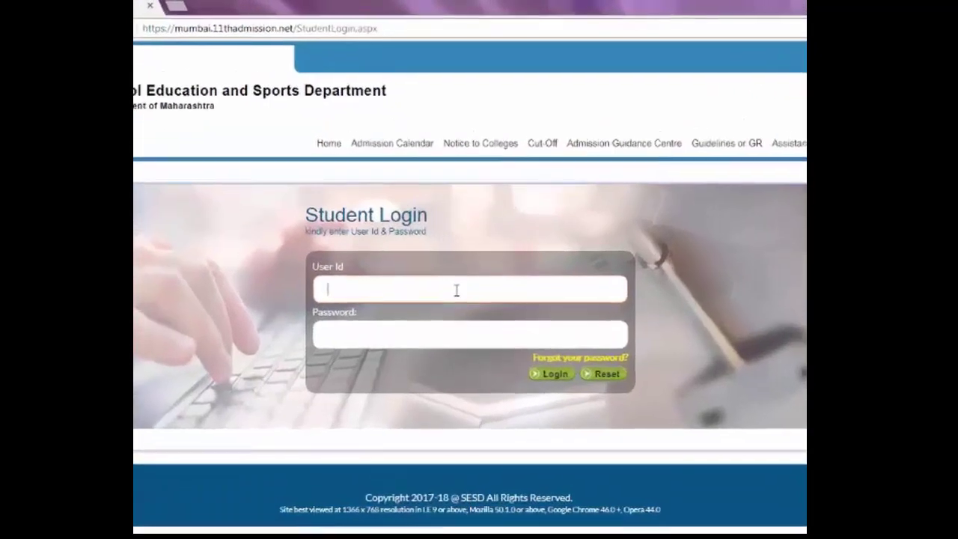
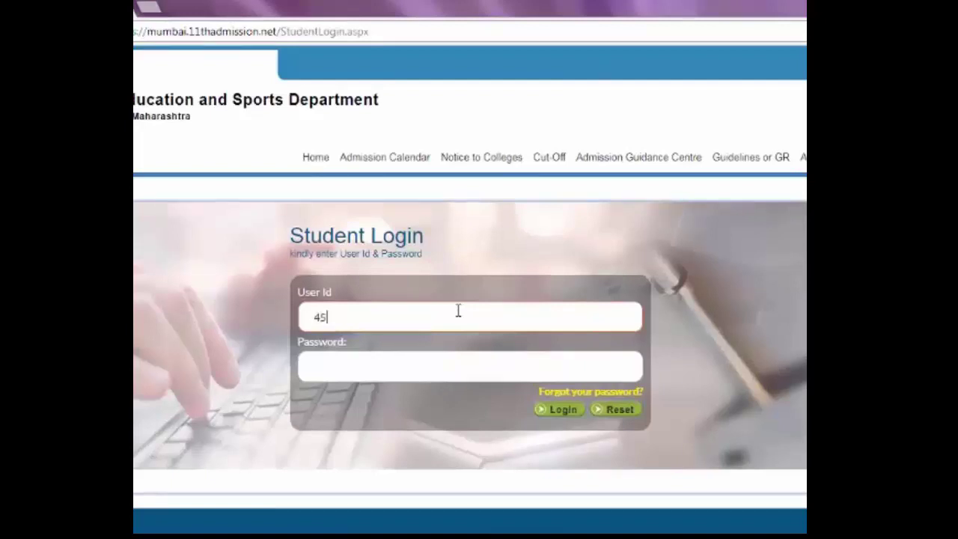
click(473, 369)
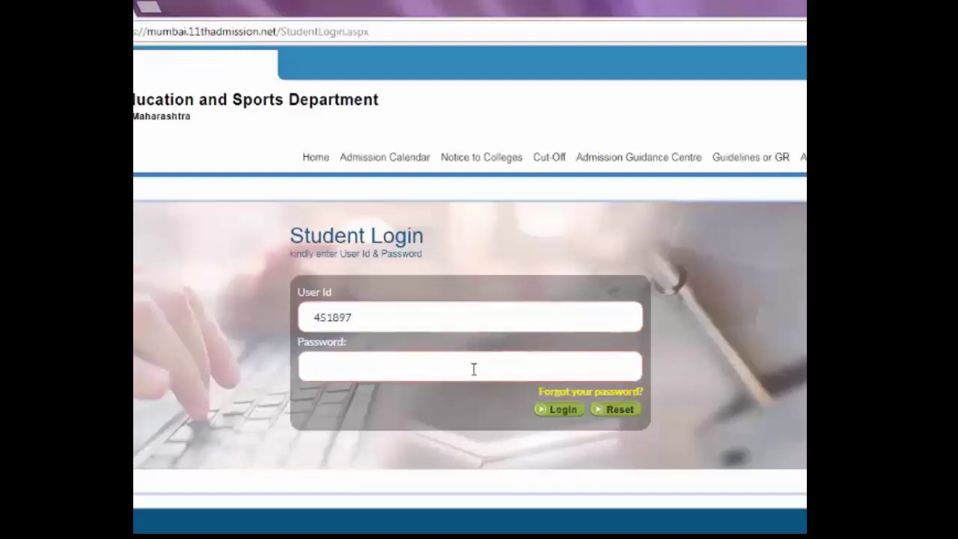
text(**)
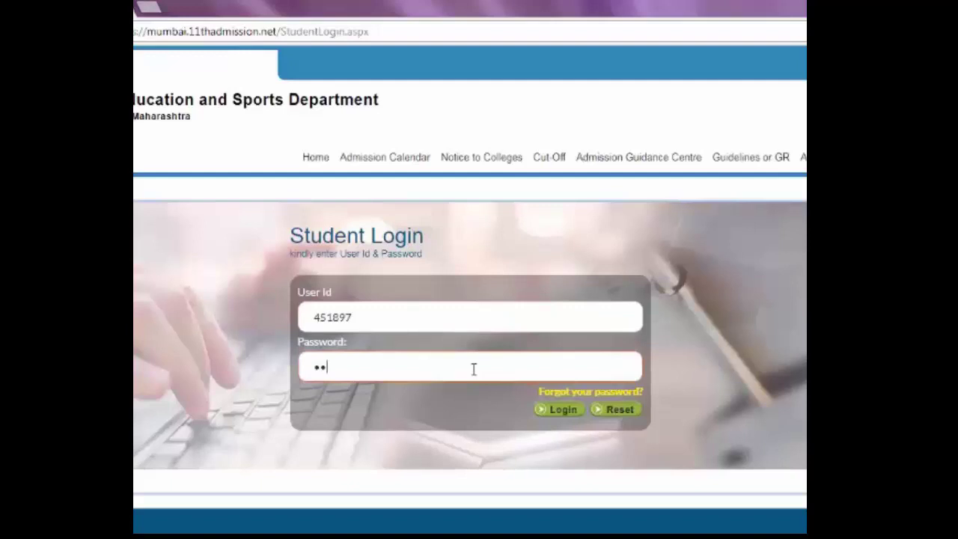
text(****)
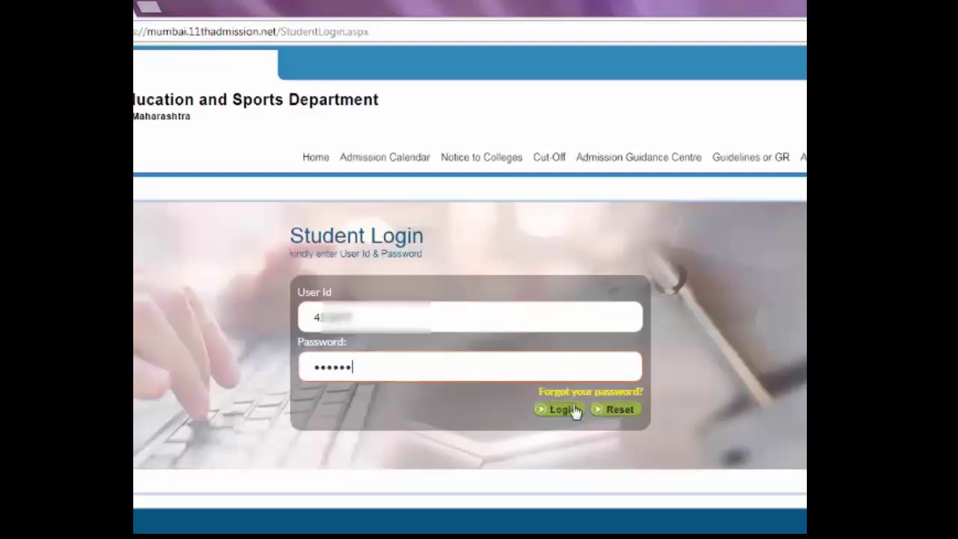
click(574, 410)
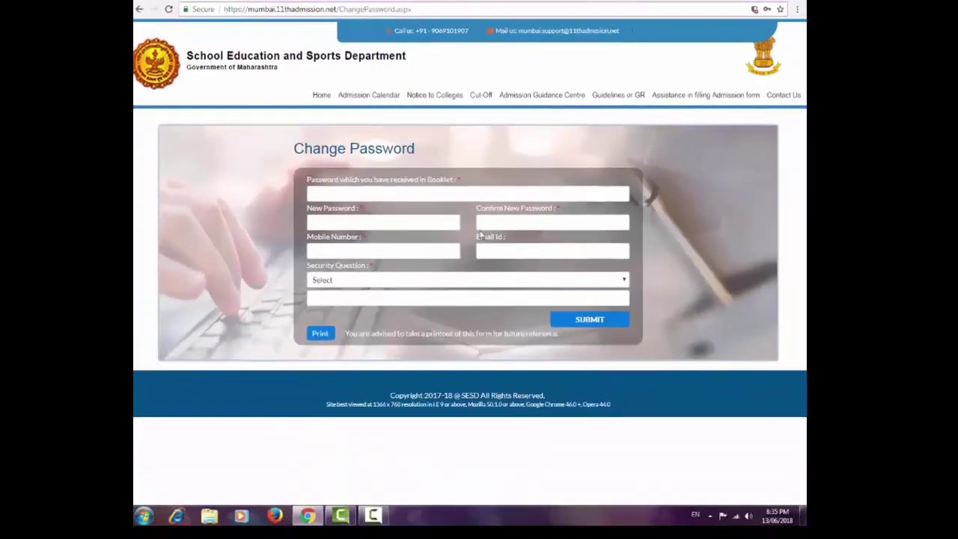
Enter the booklet password, then the new password and its confirmation, fixing a typo.
click(433, 196)
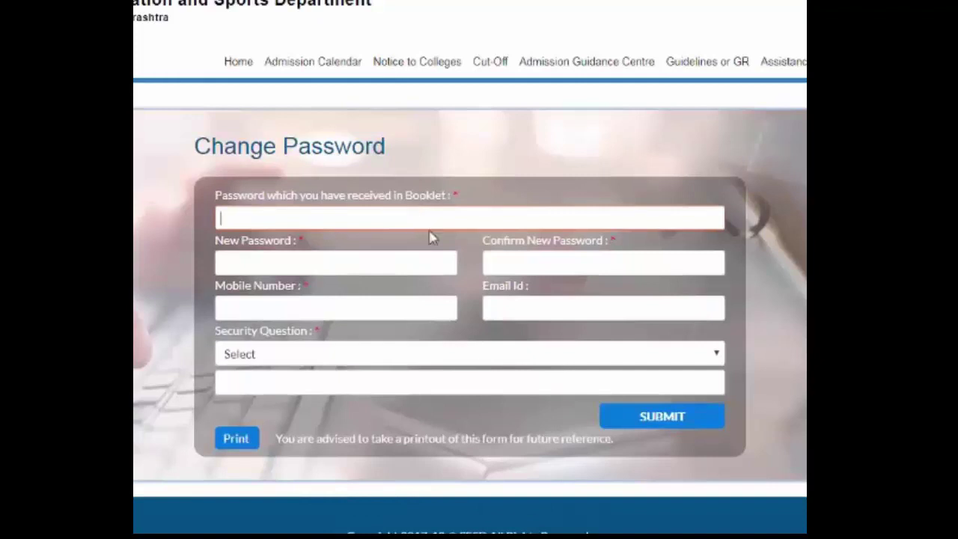
text(M)
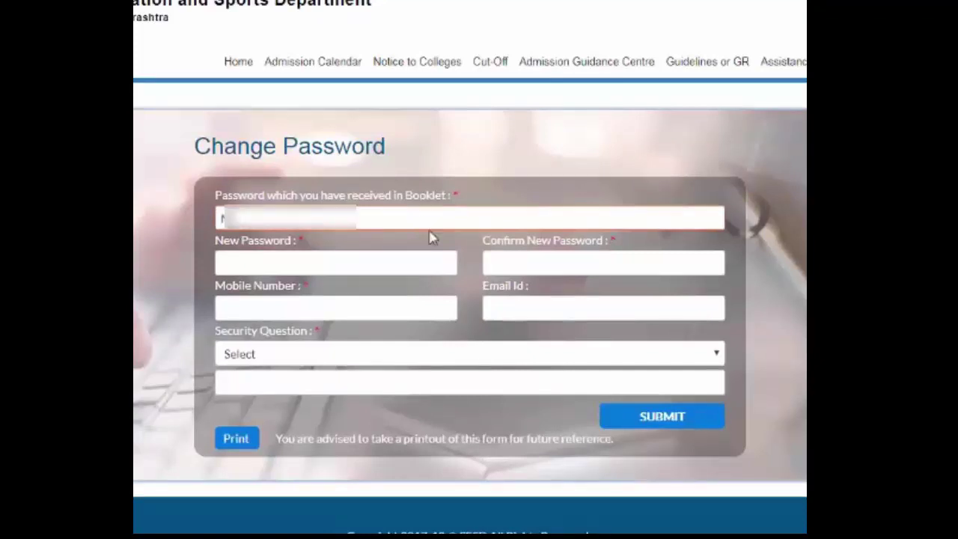
text(***)
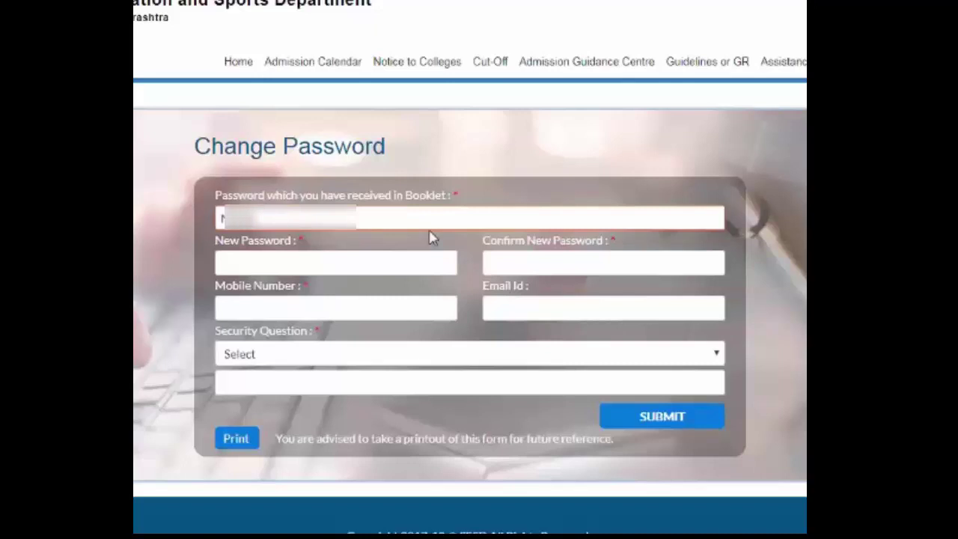
text(*)
click(422, 260)
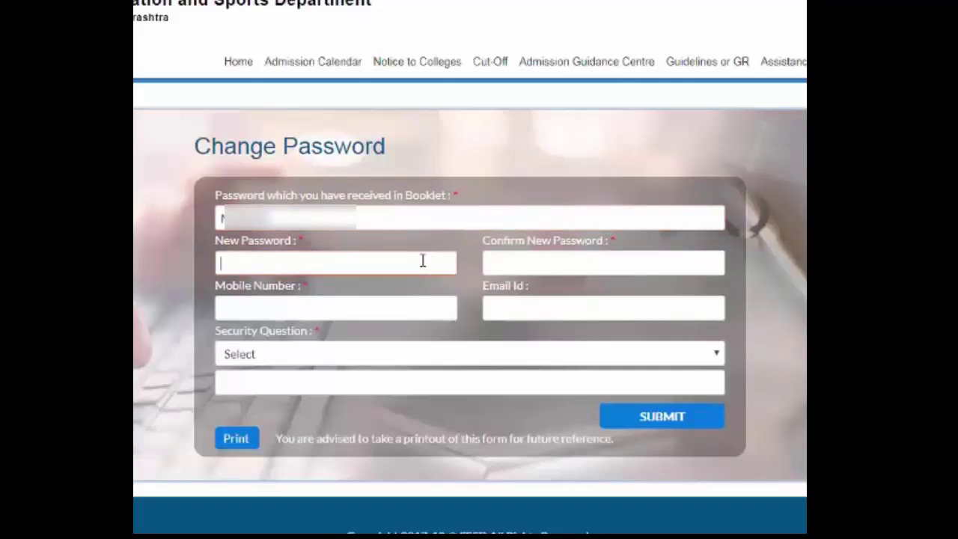
text(as)
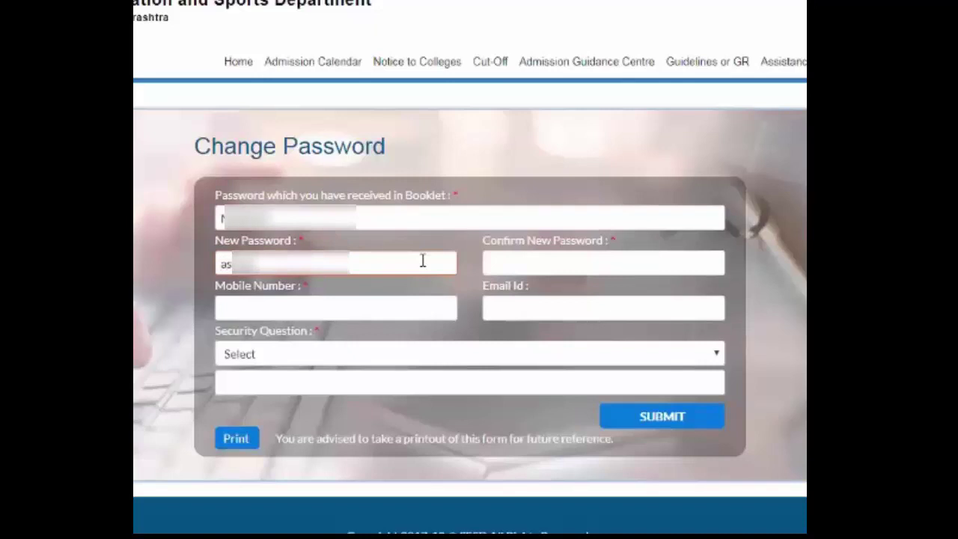
click(571, 261)
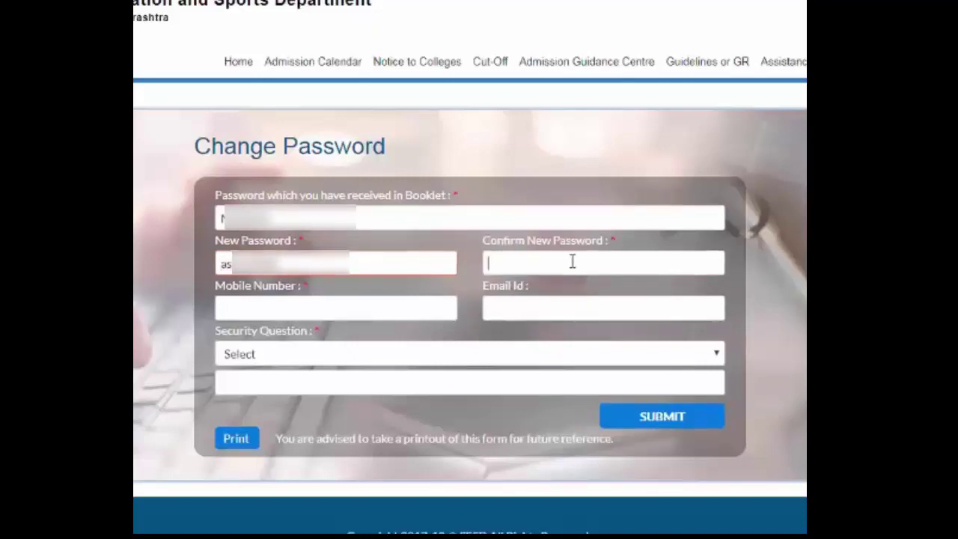
text(as)
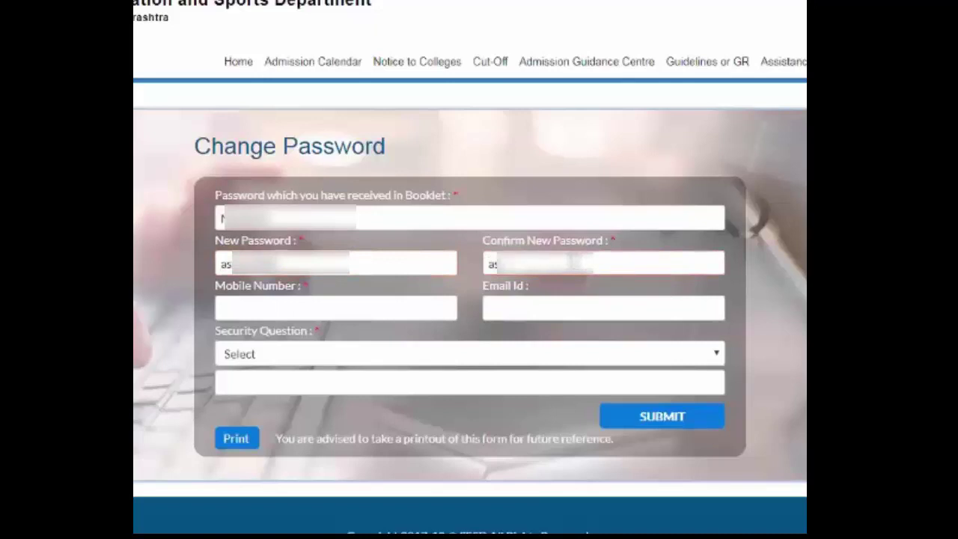
key(BackSpace)
key(BackSpace)
key(BackSpace)
key(BackSpace)
key(BackSpace)
key(BackSpace)
key(BackSpace)
key(BackSpace)
click(400, 261)
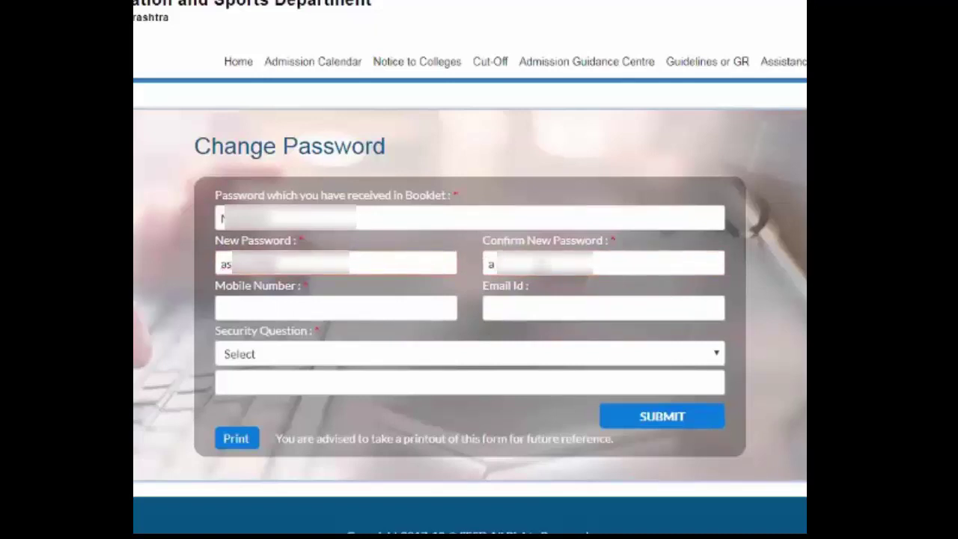
click(514, 271)
text(s)
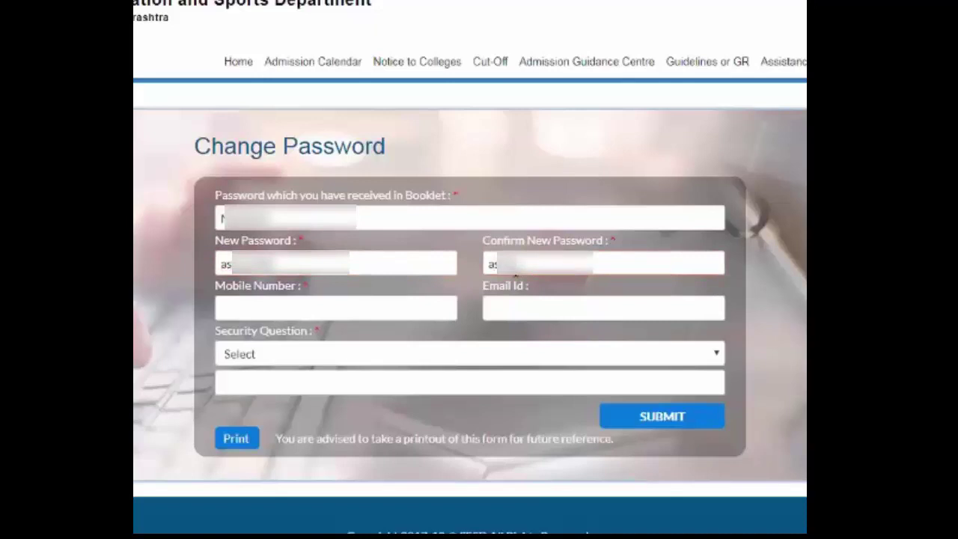
text(****)
Fill in the student's mobile number and e-mail address.
click(404, 308)
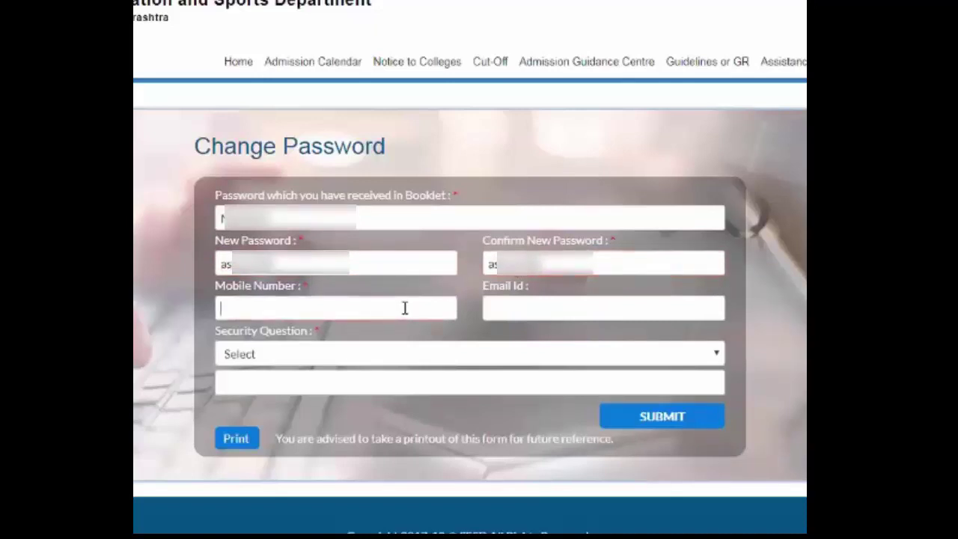
text(8)
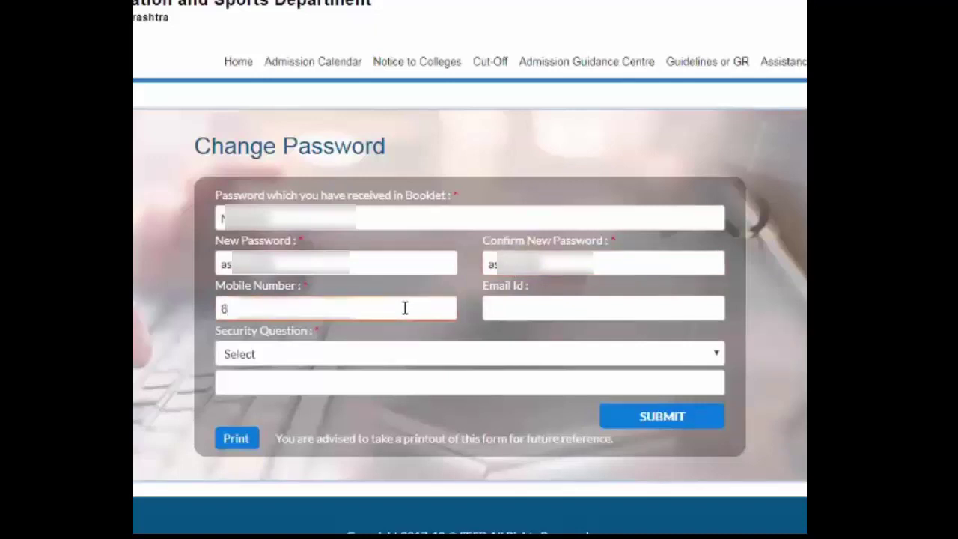
text(6********8*)
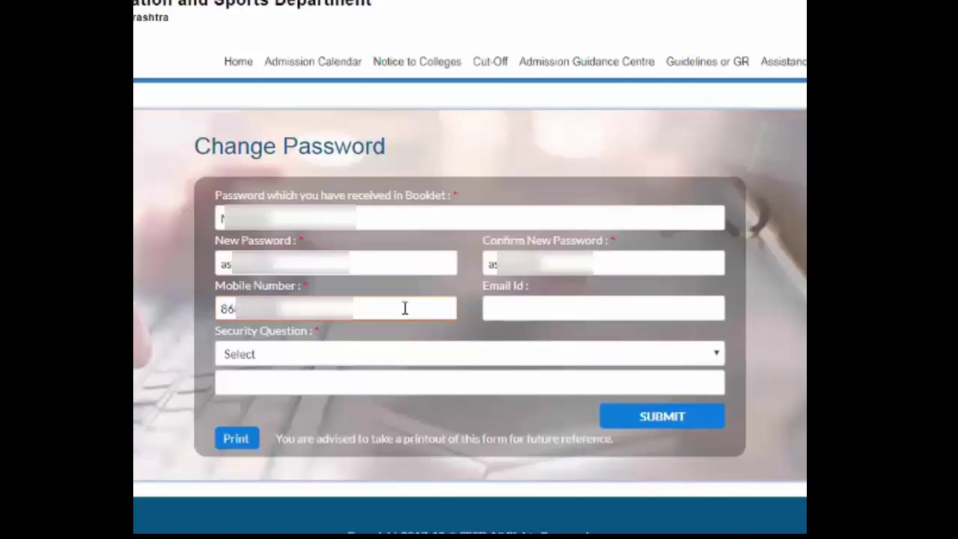
click(513, 303)
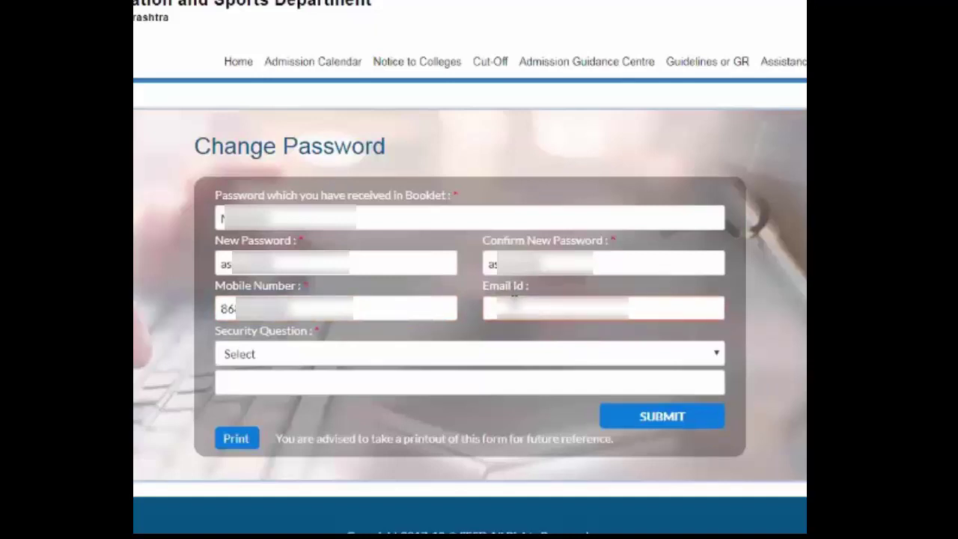
text(ha)
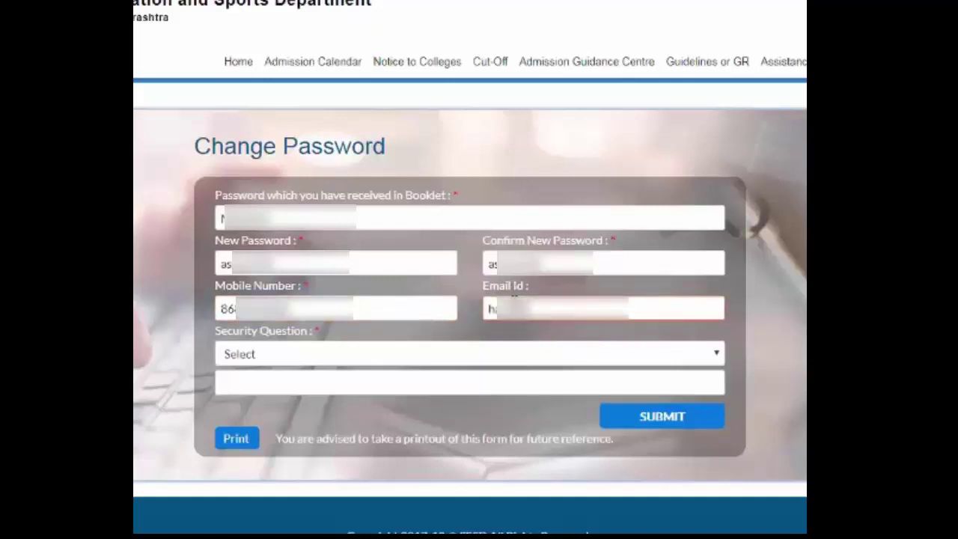
text(***@****)
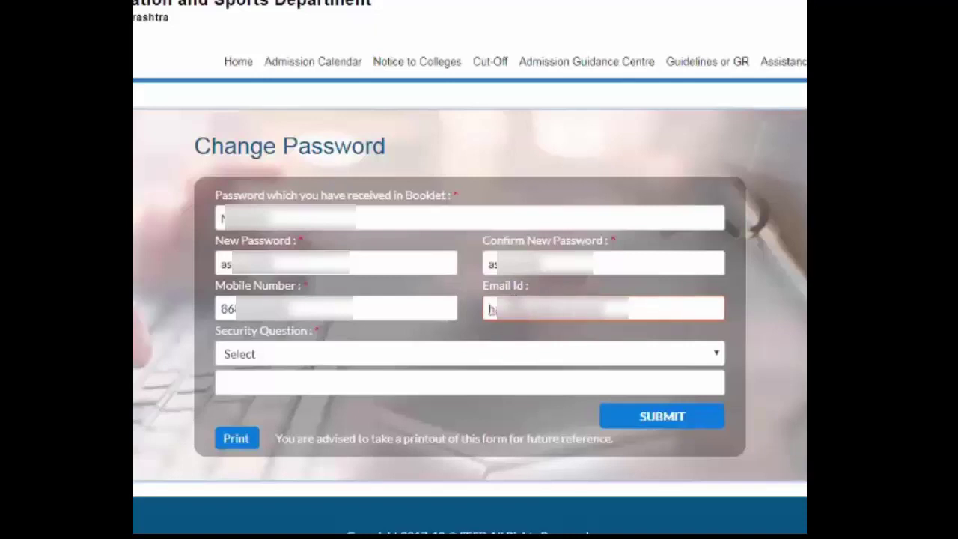
Choose the 'Who is your favourite Teacher?' security question, enter the answer, and submit.
click(457, 354)
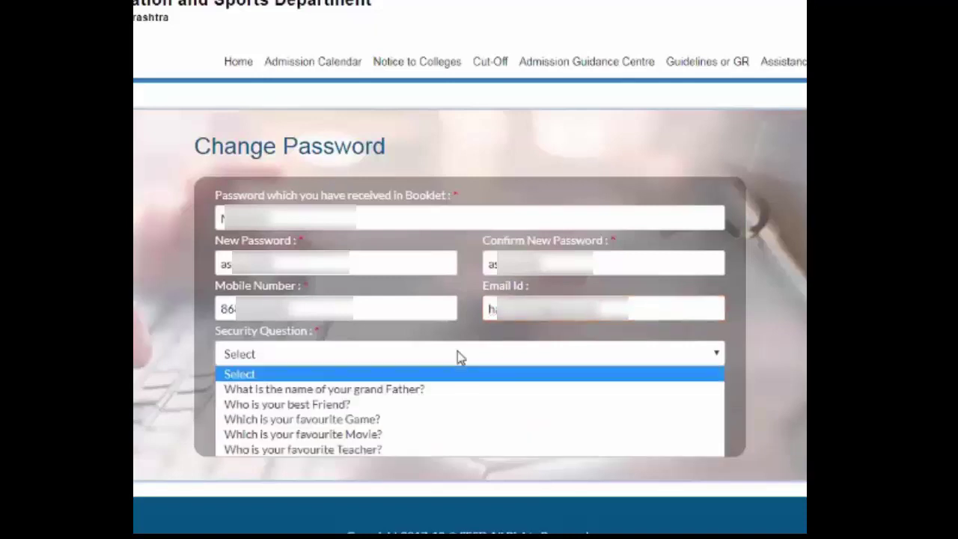
click(399, 450)
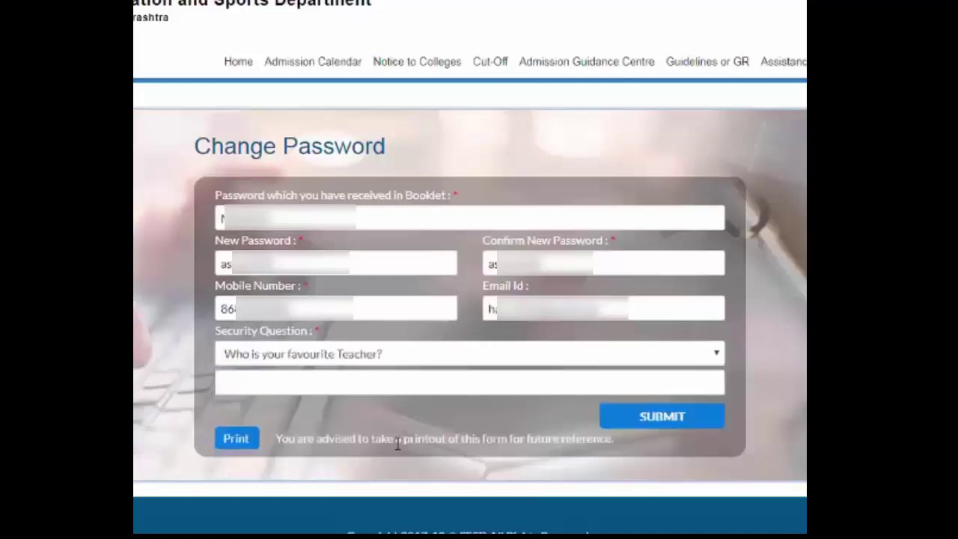
click(393, 381)
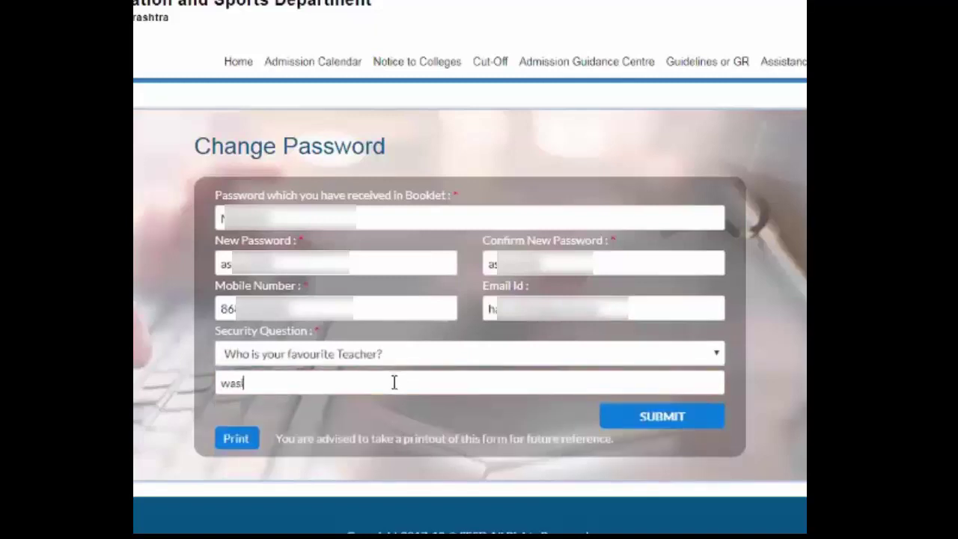
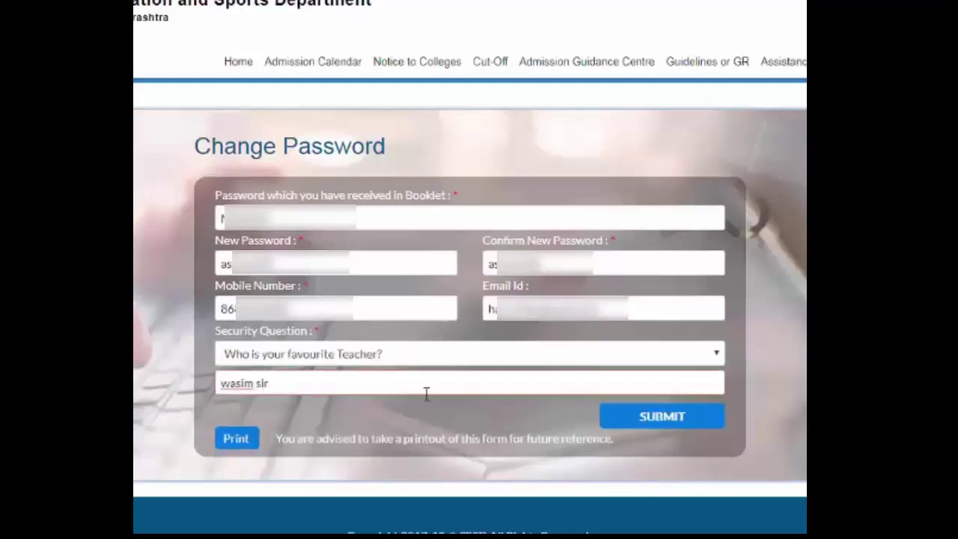
click(661, 417)
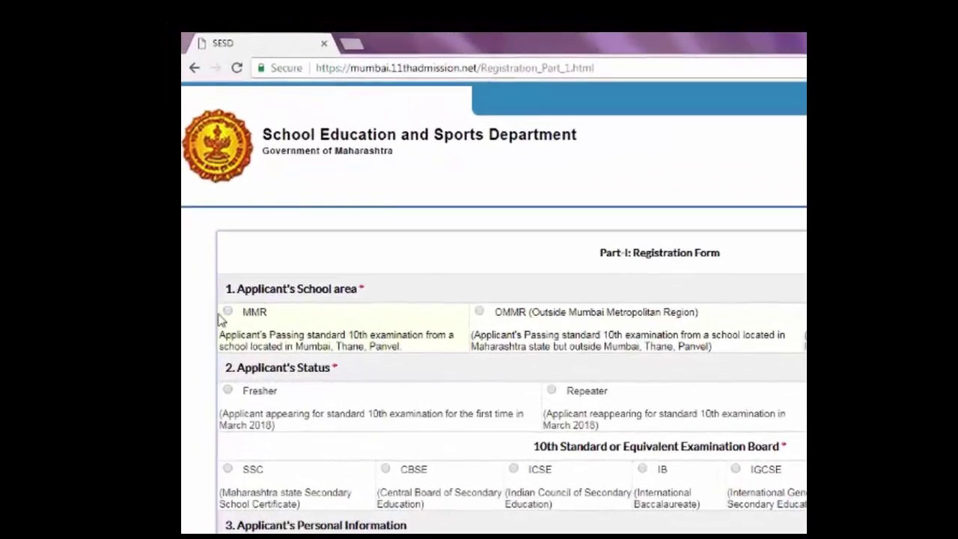
Mark the applicant as MMR area, Fresher, and SSC examination board.
click(233, 330)
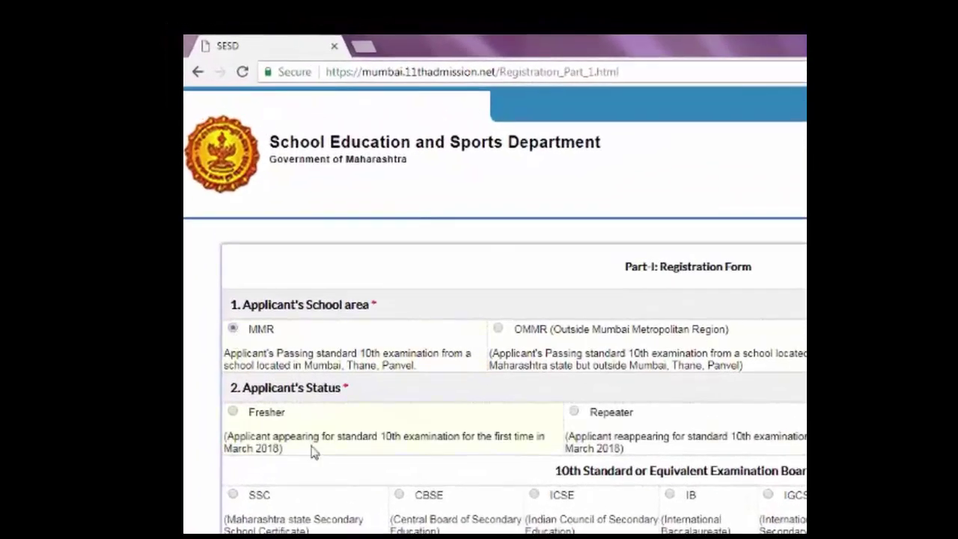
click(233, 413)
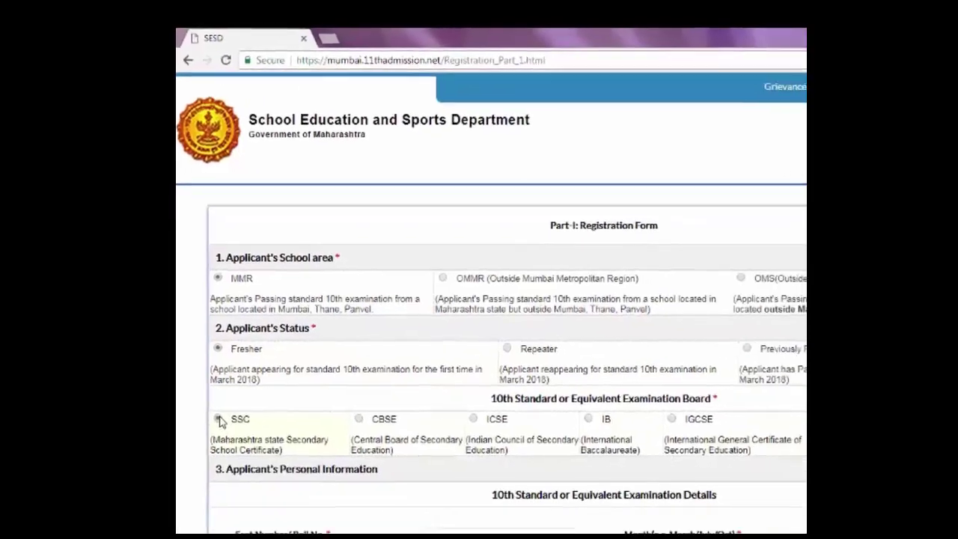
click(219, 421)
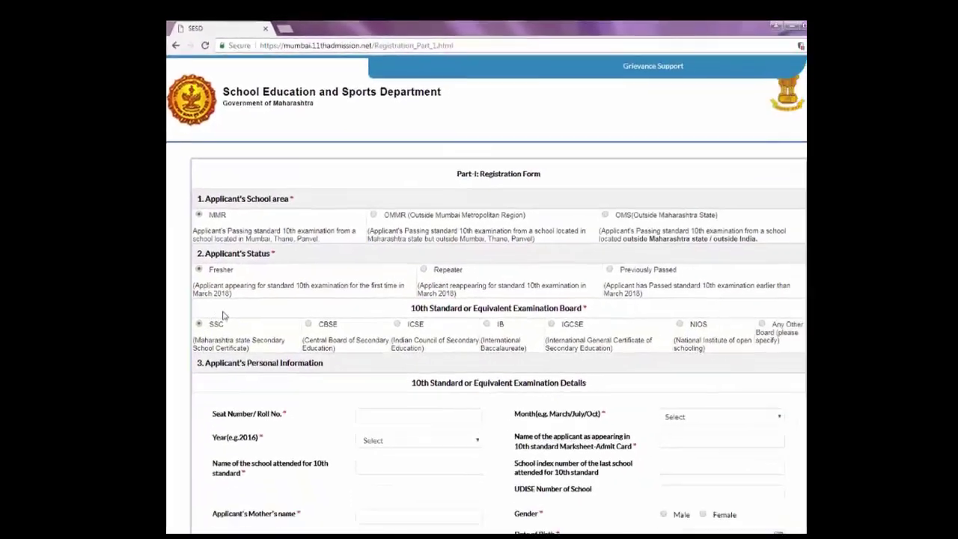
scroll(452, 331, down, 3)
Enter the applicant's SSC seat number and set the passing year to 2018.
click(452, 331)
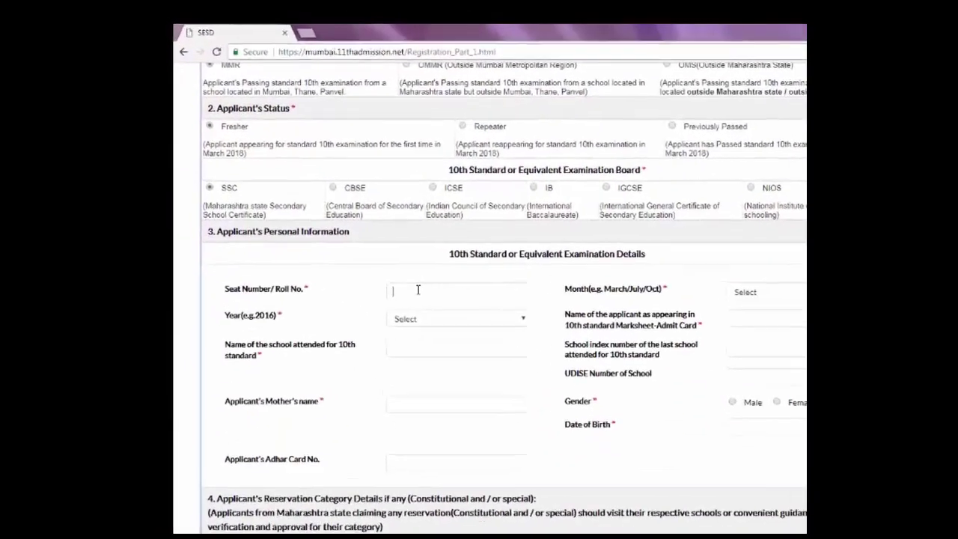
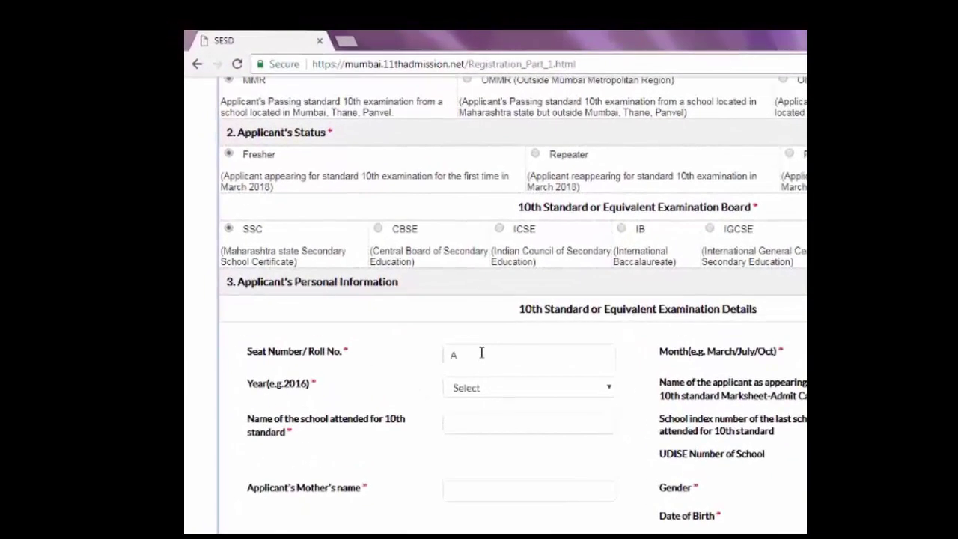
click(500, 391)
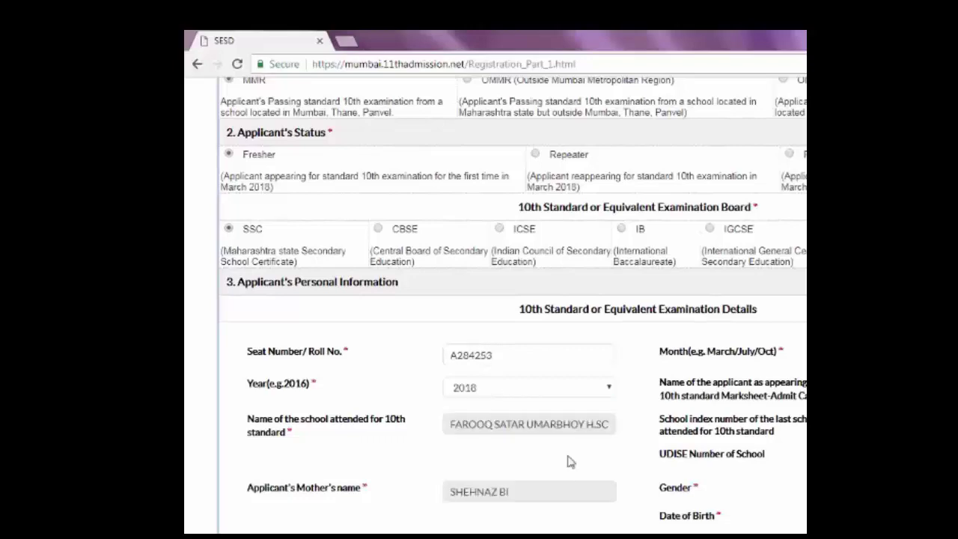
scroll(568, 457, down, 5)
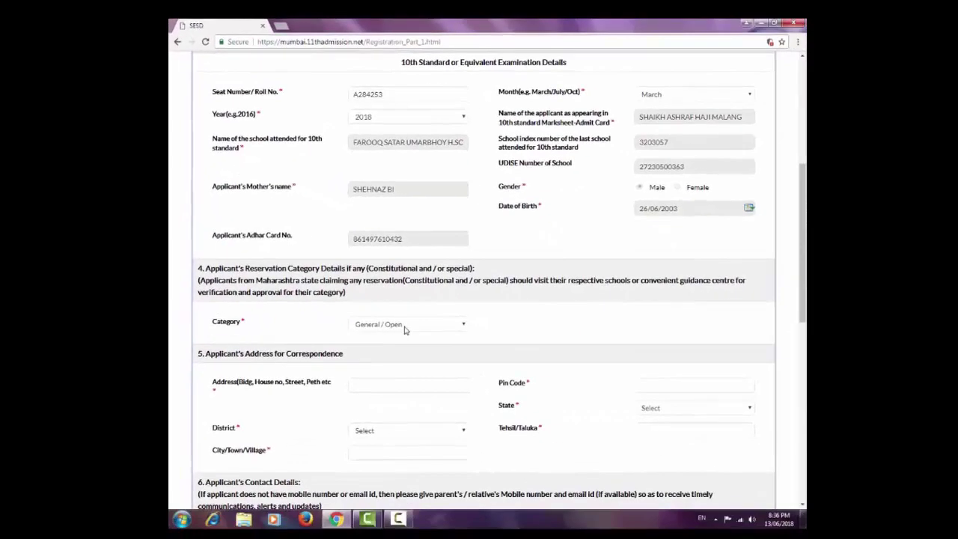
Enter the correspondence street address and pin code.
scroll(404, 322, down, 1)
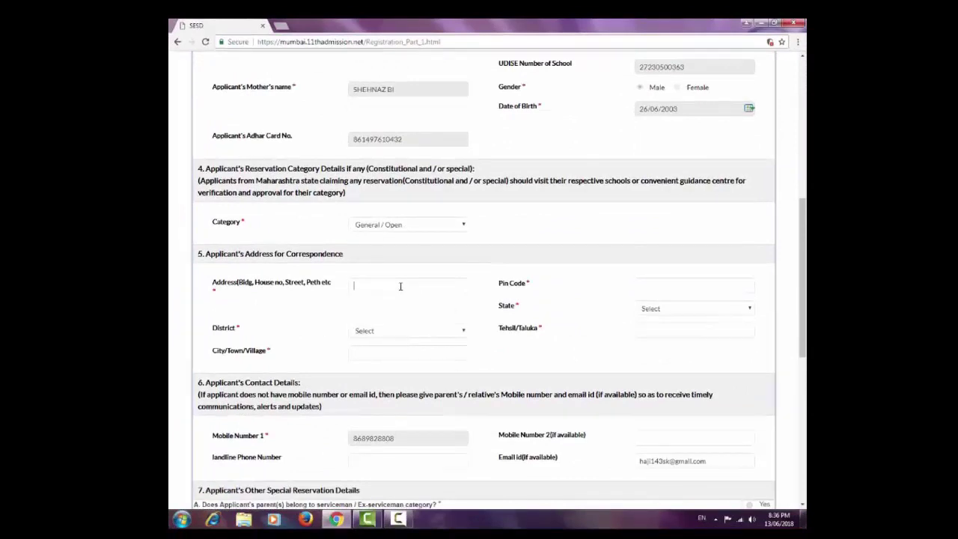
click(398, 284)
scroll(397, 284, up, 2)
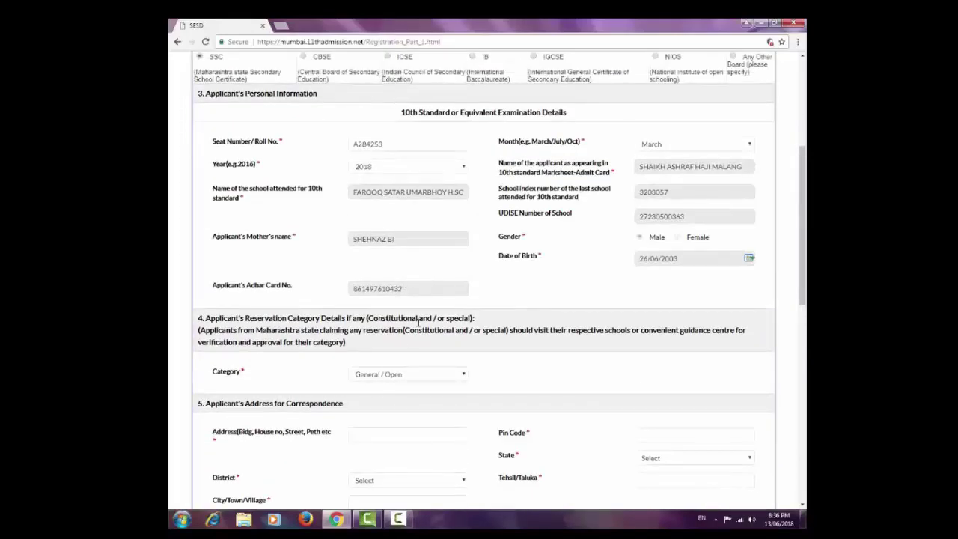
scroll(408, 359, down, 1)
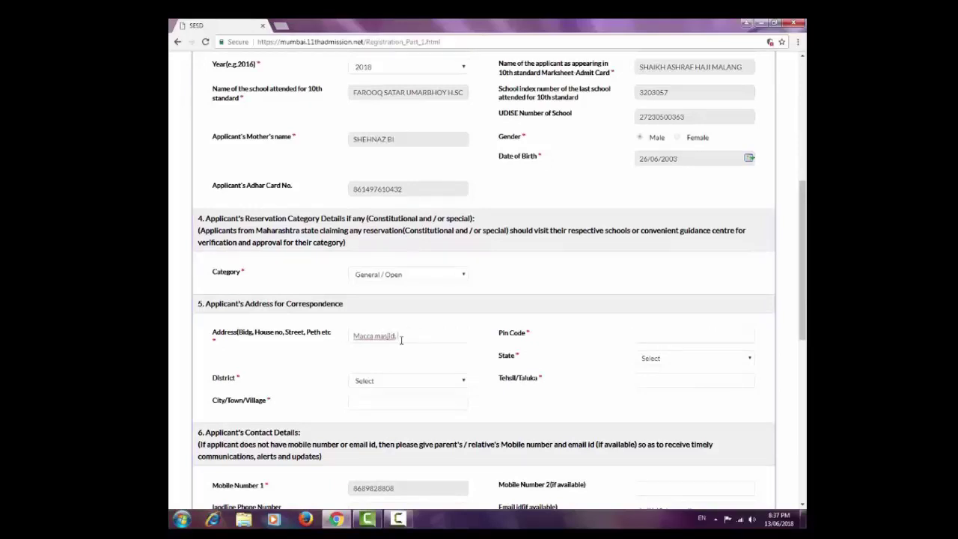
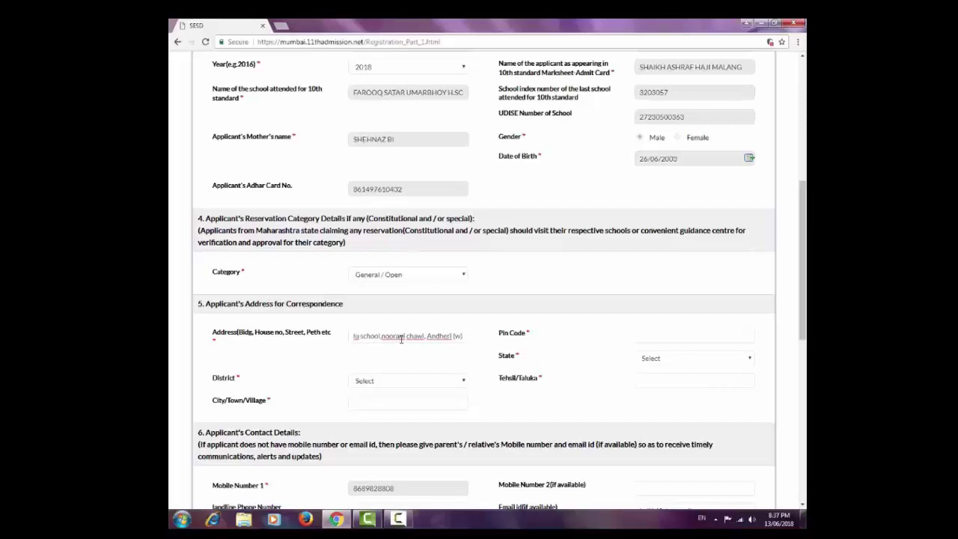
click(720, 338)
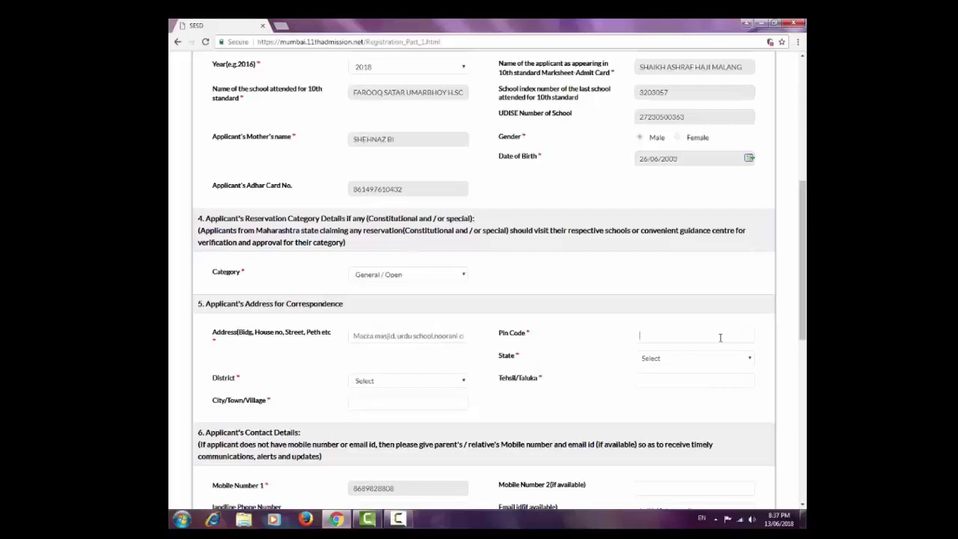
text(400058)
Set state MAHARASHTRA, district MUMBAI and tehsil/taluka Mumbai.
click(712, 363)
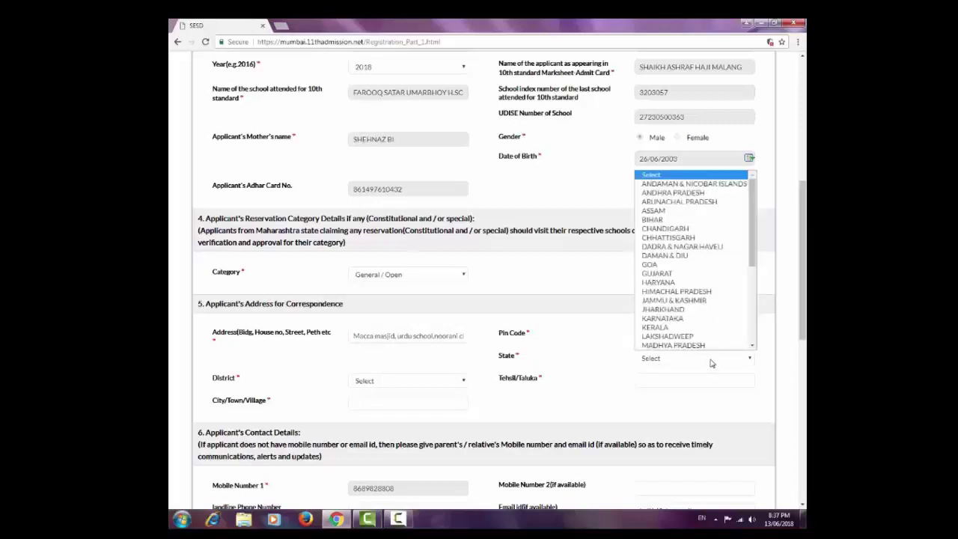
scroll(713, 314, down, 4)
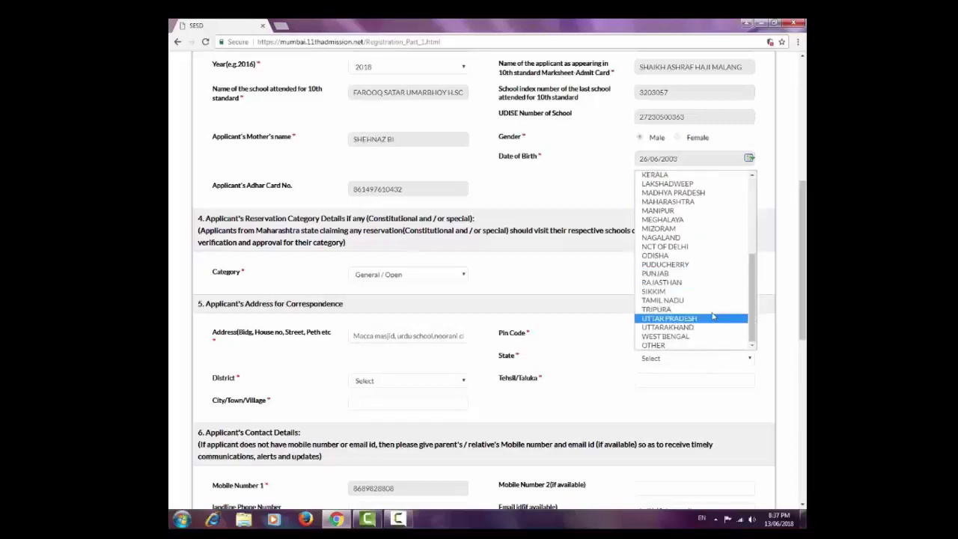
scroll(692, 265, up, 3)
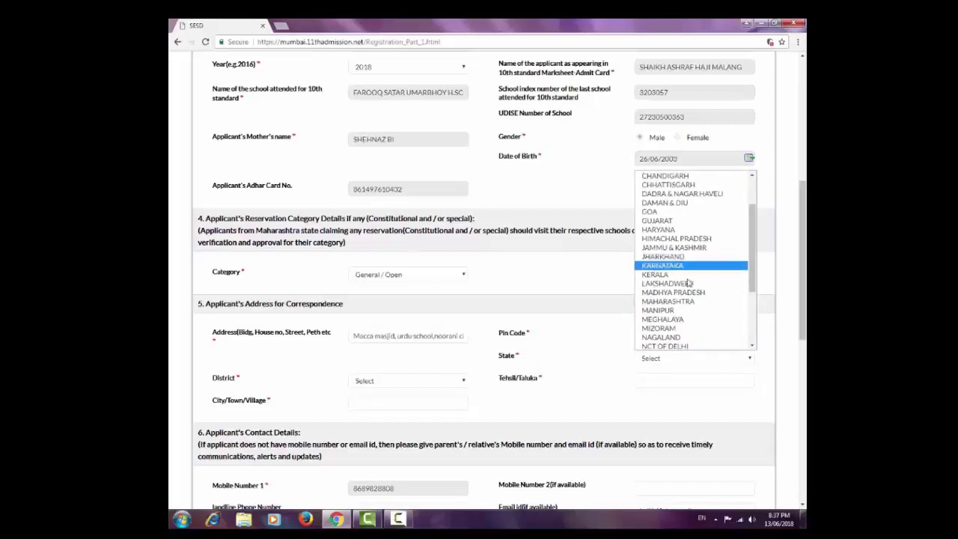
click(686, 302)
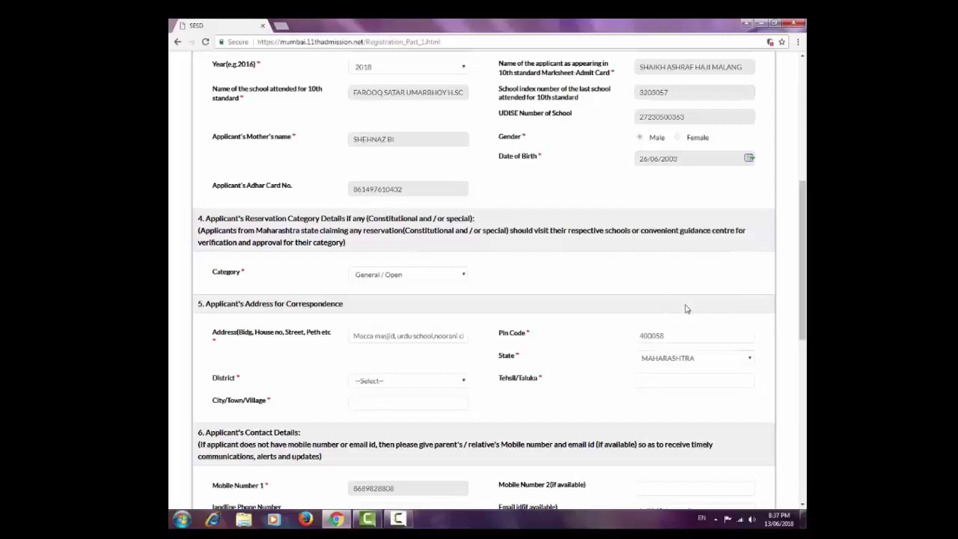
click(410, 381)
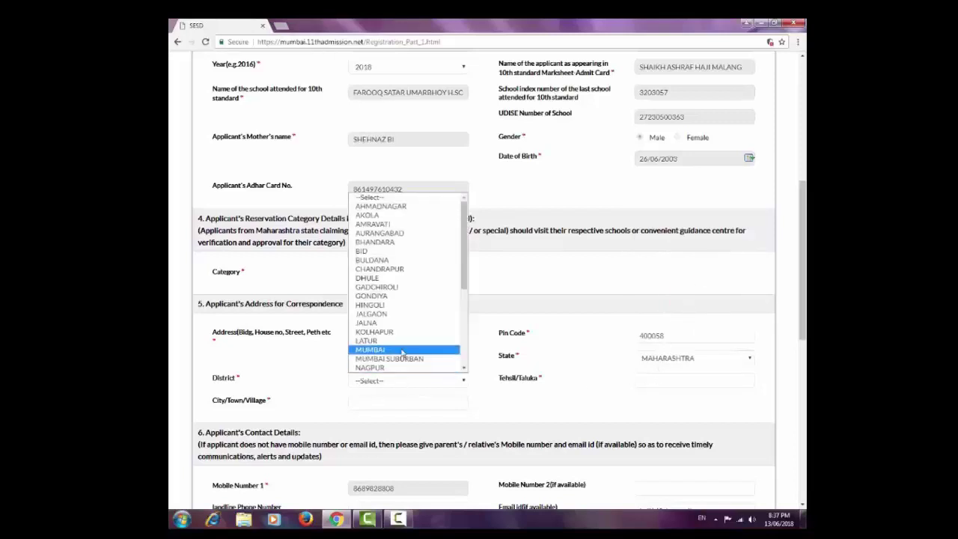
click(403, 349)
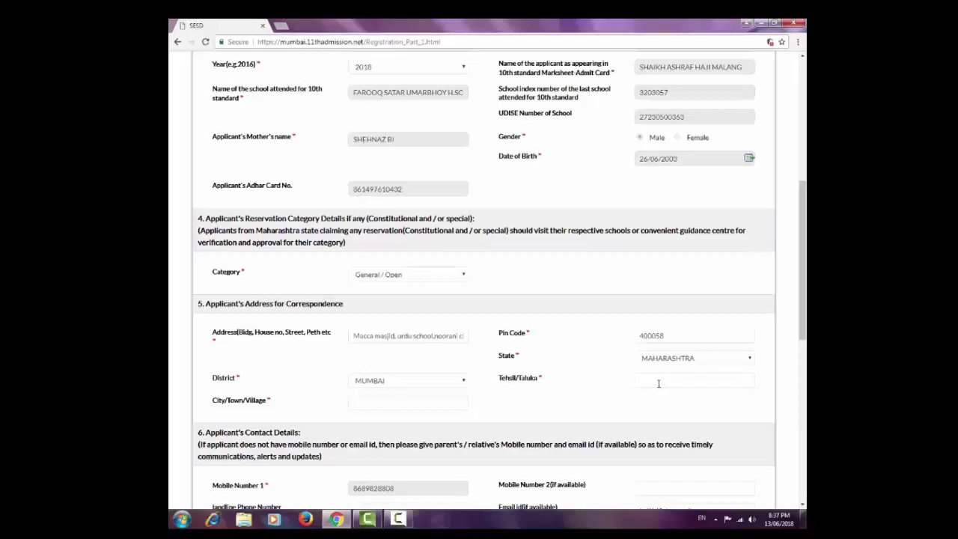
text(Mumbai)
click(447, 404)
Enter Andheri as the city/town/village.
text(Andheri)
scroll(447, 408, down, 2)
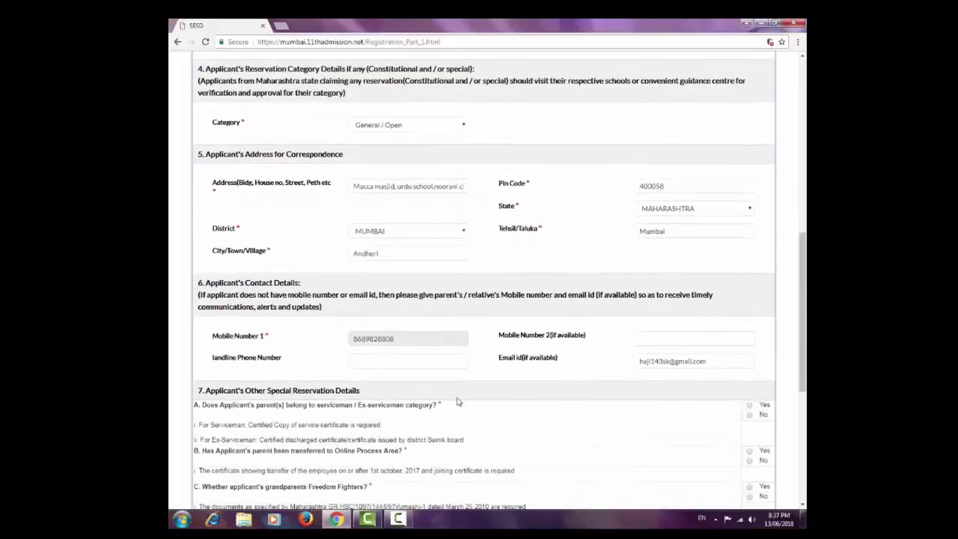
scroll(523, 351, down, 1)
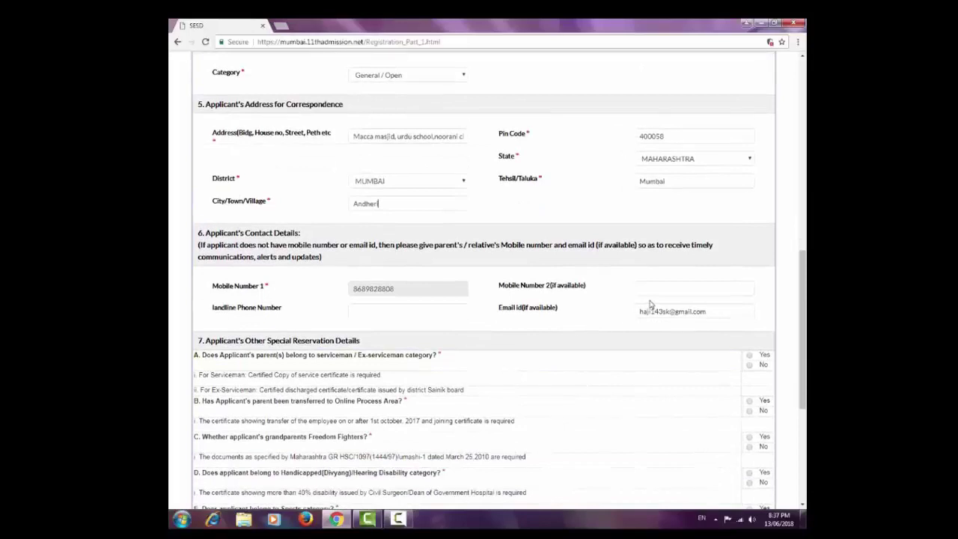
scroll(648, 304, down, 2)
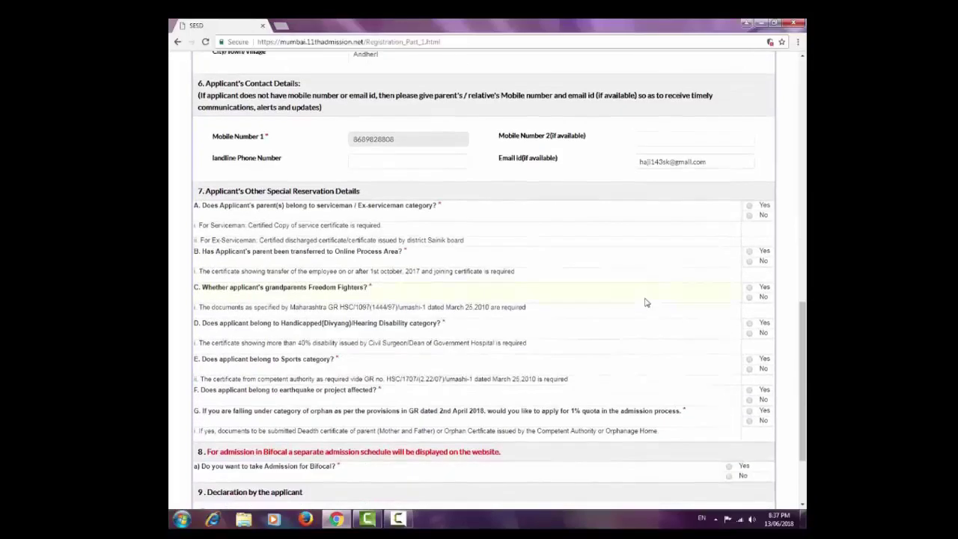
Answer No to all seven special reservation questions A through G.
click(749, 214)
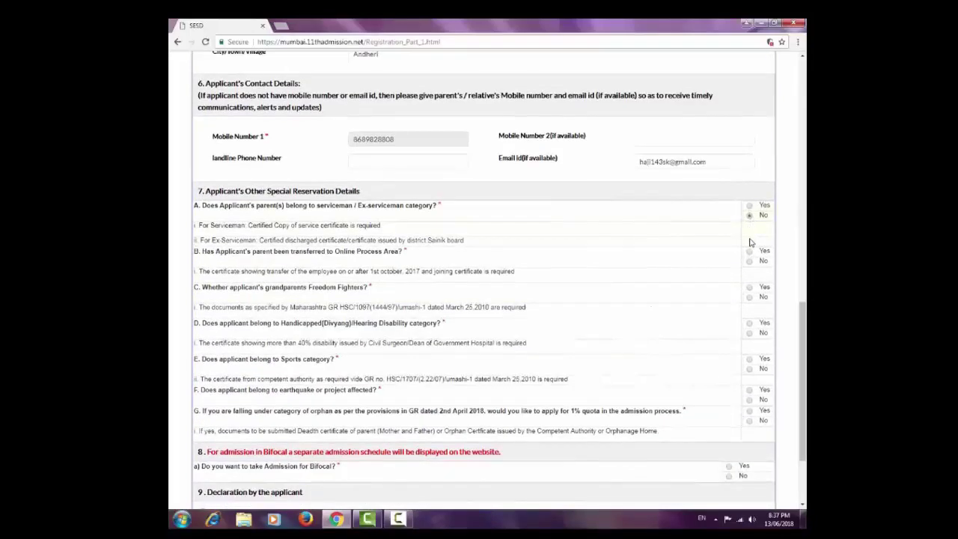
click(749, 261)
click(749, 297)
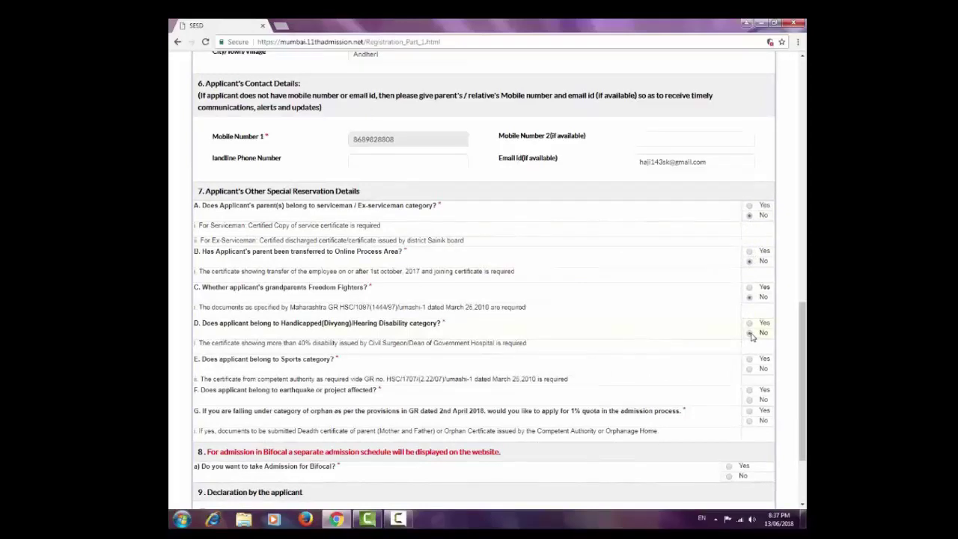
click(749, 333)
click(748, 368)
click(749, 399)
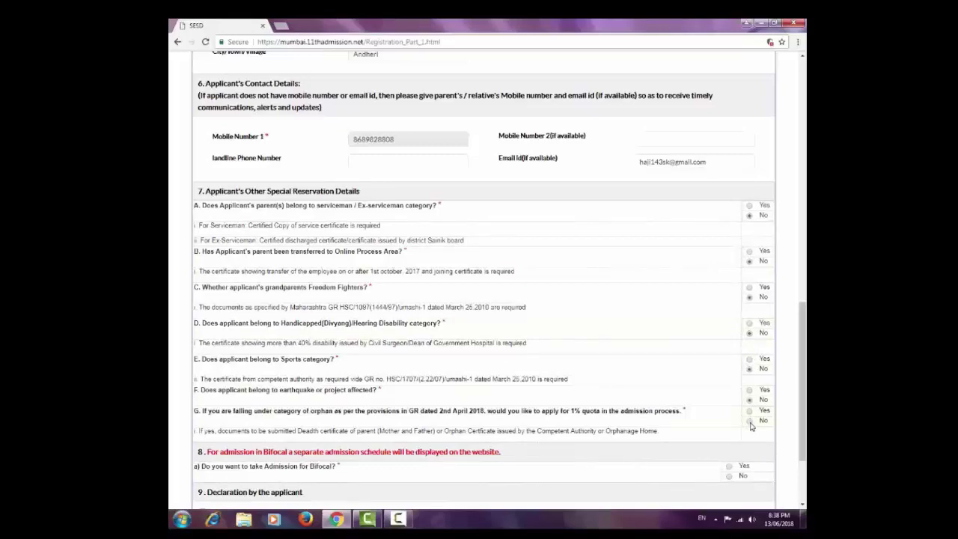
click(749, 419)
Answer Yes to the bifocal admission question.
scroll(695, 342, down, 3)
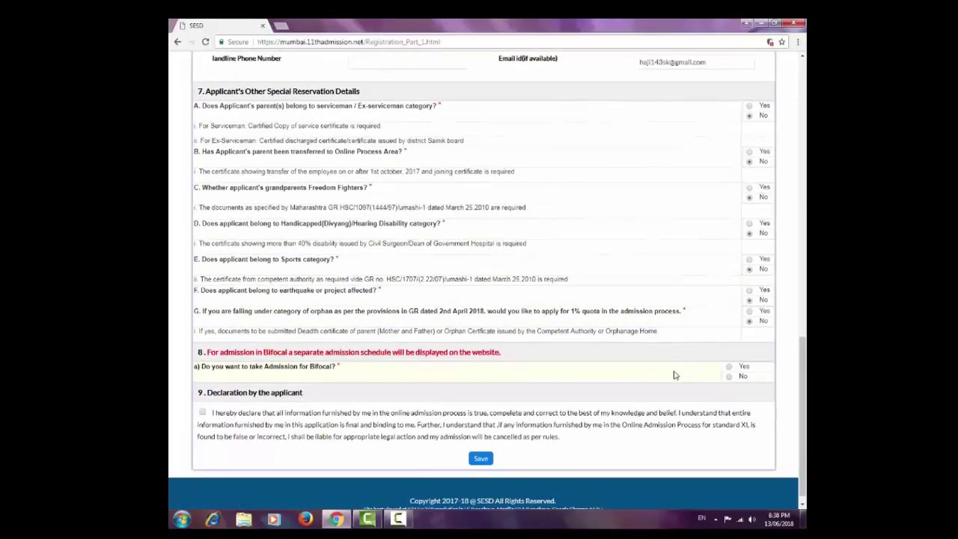
scroll(673, 375, up, 1)
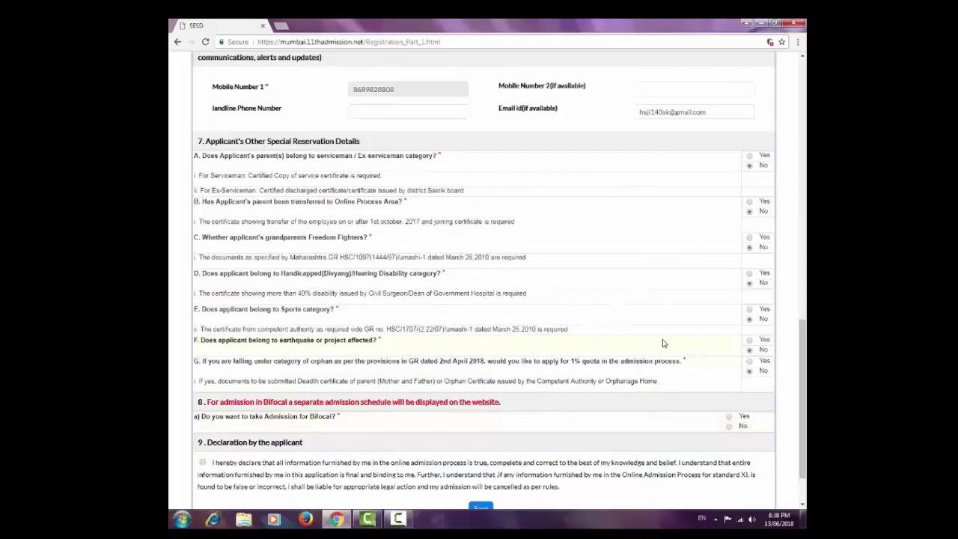
click(728, 416)
scroll(655, 347, down, 1)
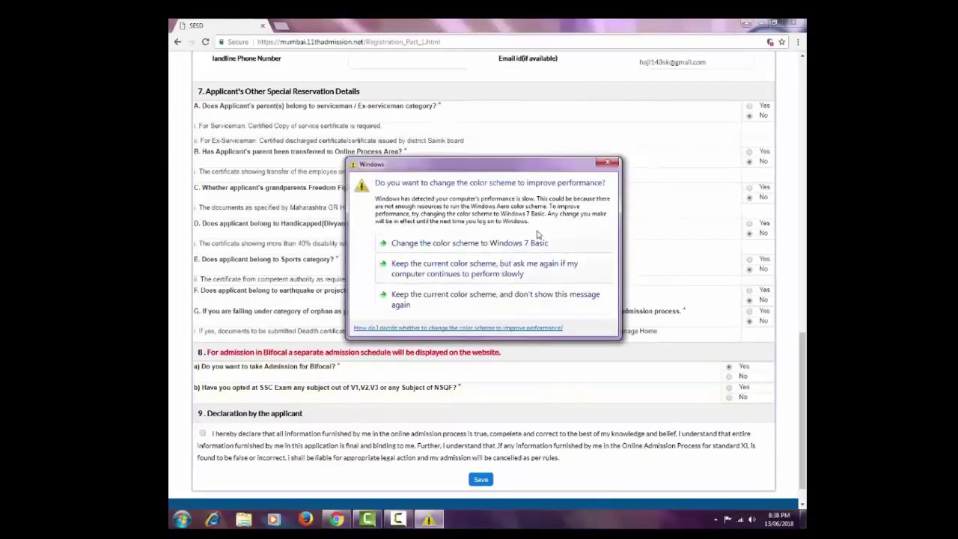
Dismiss the Windows prompt, change bifocal admission to No, and accept the declaration.
click(605, 167)
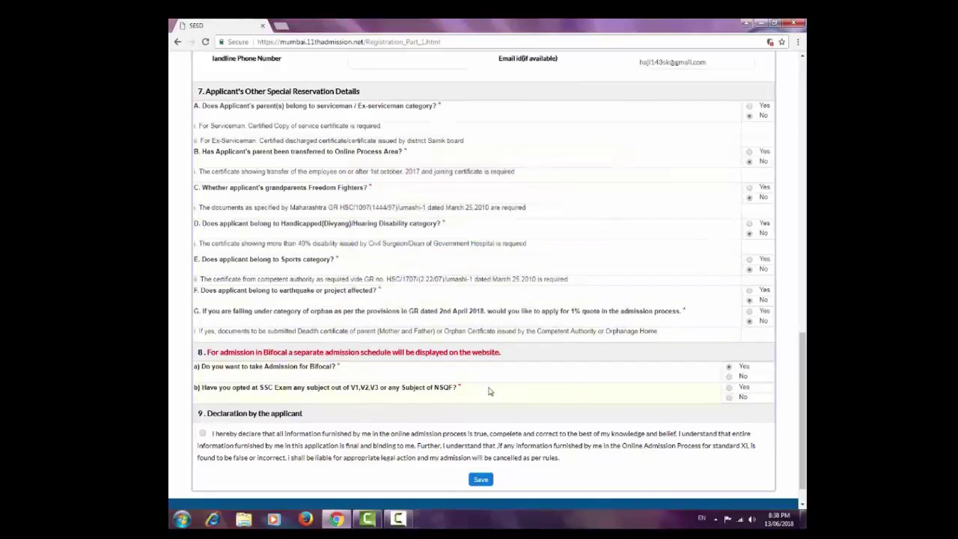
click(729, 377)
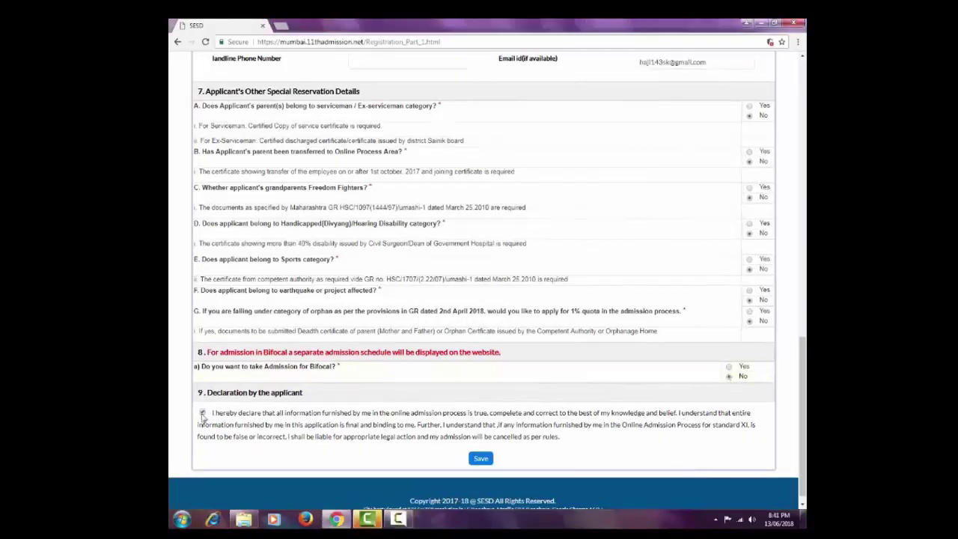
click(202, 413)
Save the Part I form, dismiss the error alert, and save again.
click(476, 461)
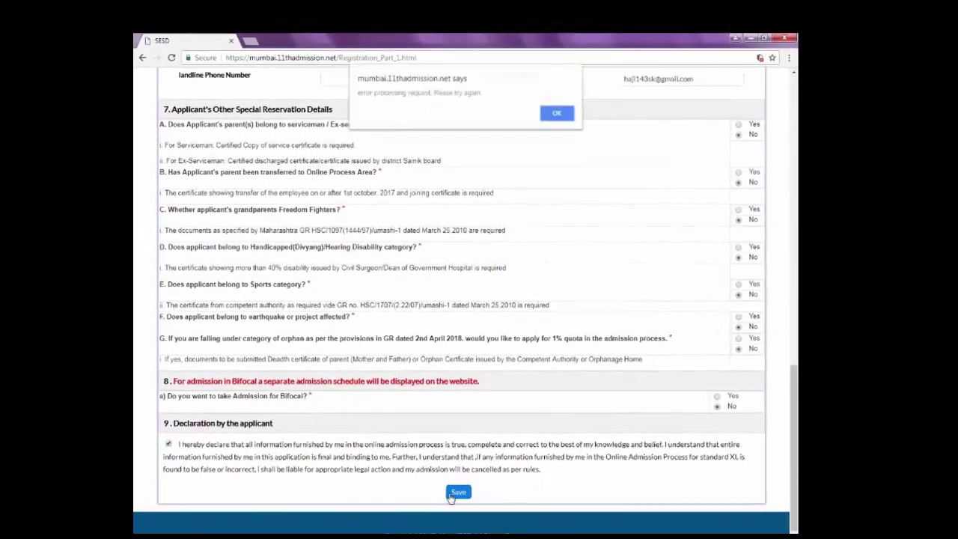
click(557, 115)
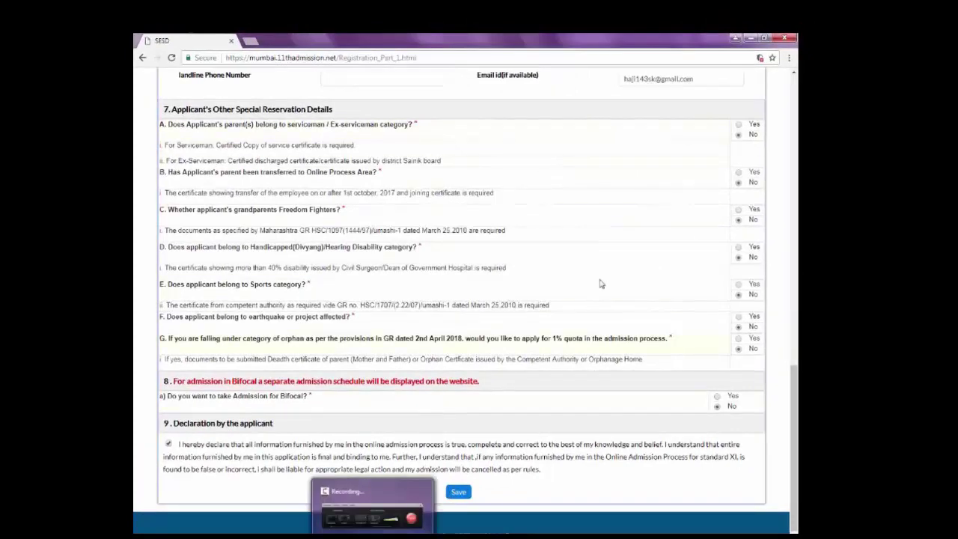
scroll(605, 238, up, 4)
scroll(604, 237, down, 5)
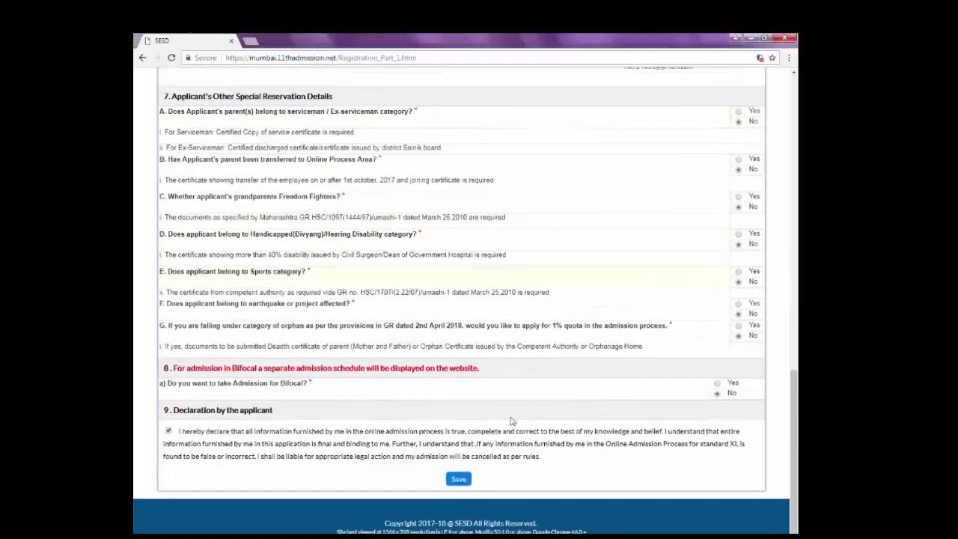
click(458, 480)
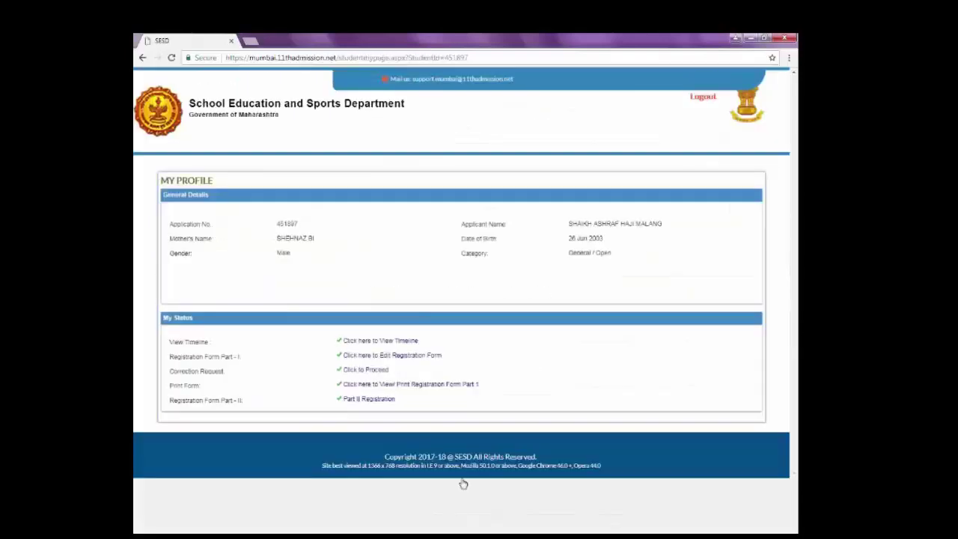
Open the Part II registration form, pre-filled with 375 of 500 marks (75%).
click(371, 402)
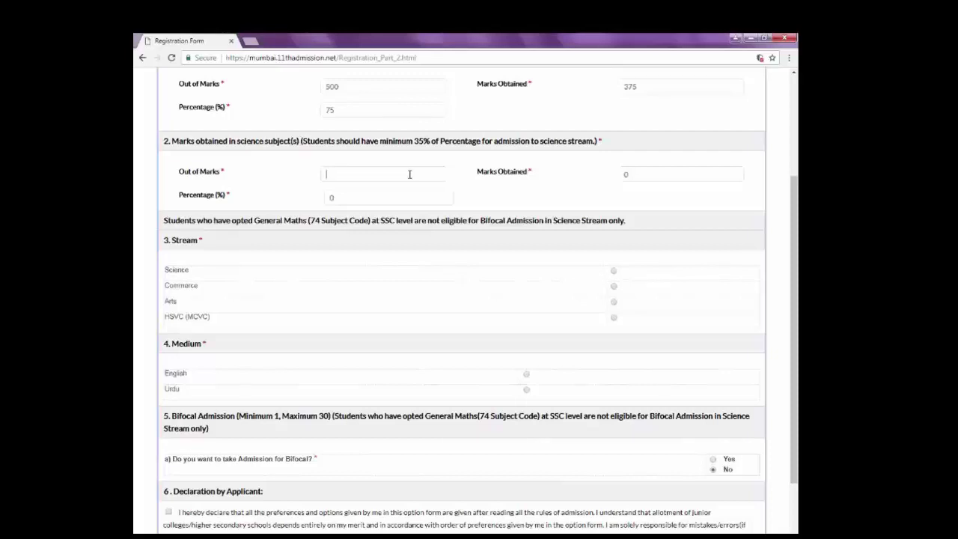
Enter science marks 73 out of 100, calculate the percentage, and select the Science stream.
click(671, 174)
text(77)
text(3)
click(419, 175)
text(100)
click(404, 198)
scroll(403, 199, up, 1)
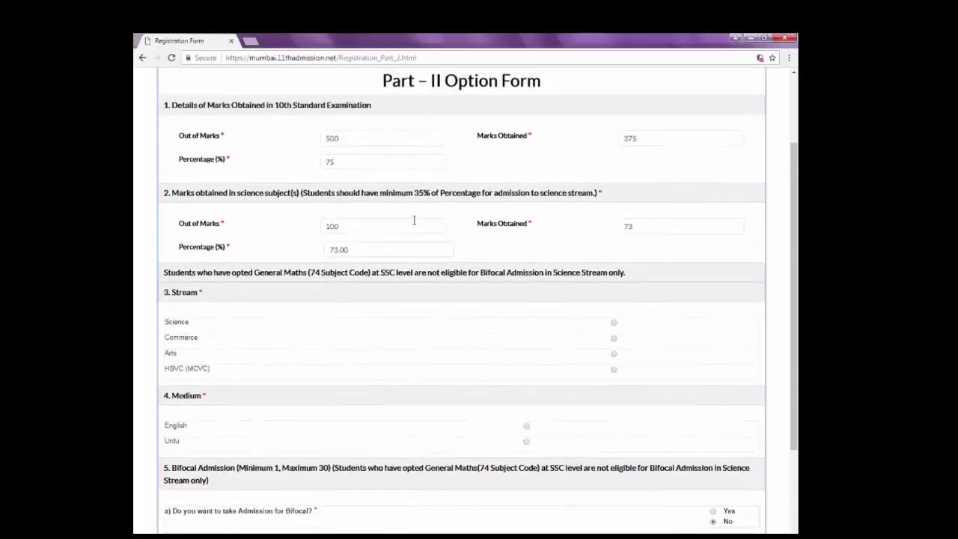
scroll(414, 222, down, 2)
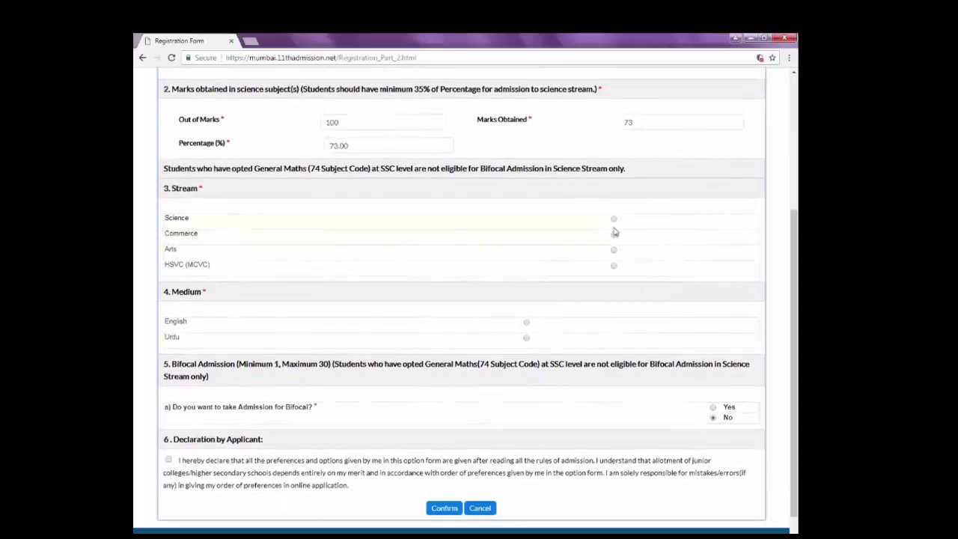
click(613, 219)
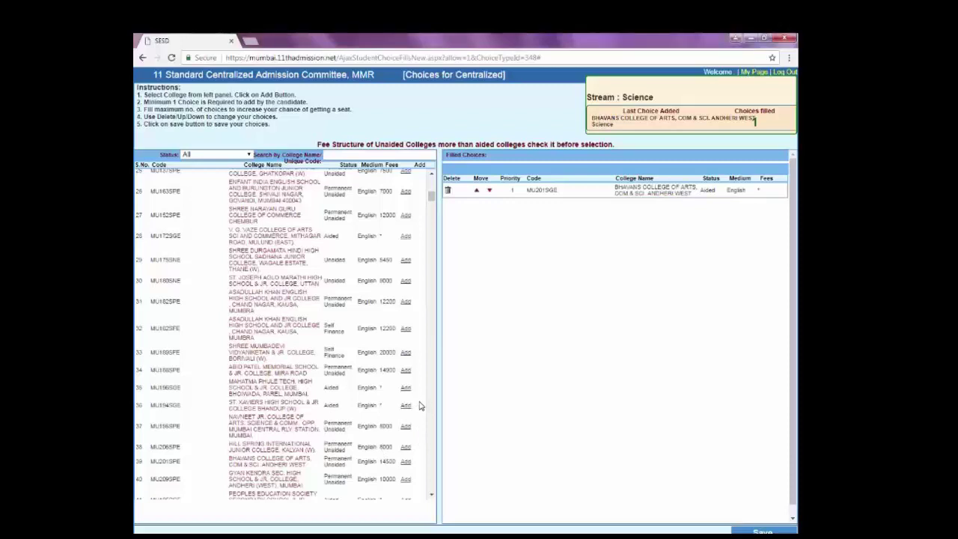
Search colleges for 'shet' and add Sheth C. D. Barfivala as the second choice.
scroll(420, 406, down, 2)
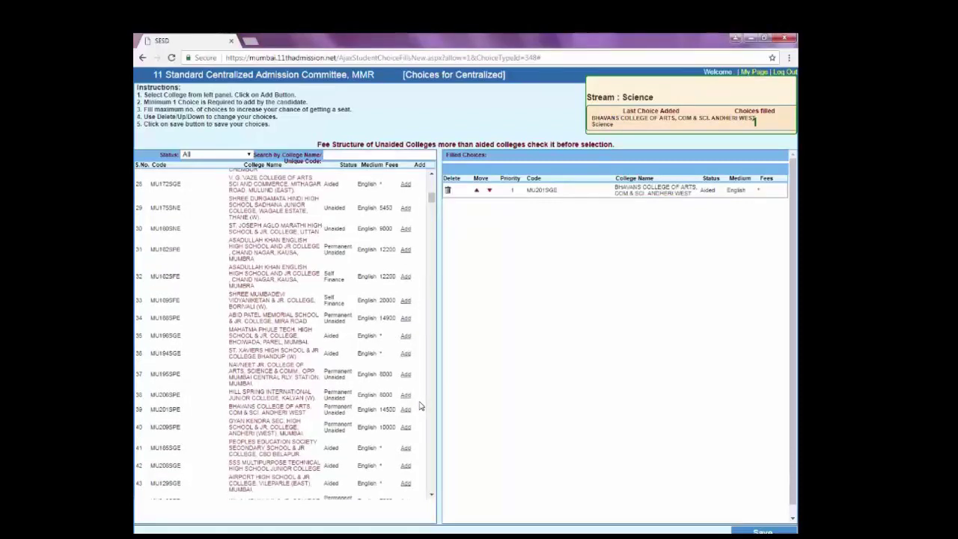
scroll(420, 405, down, 2)
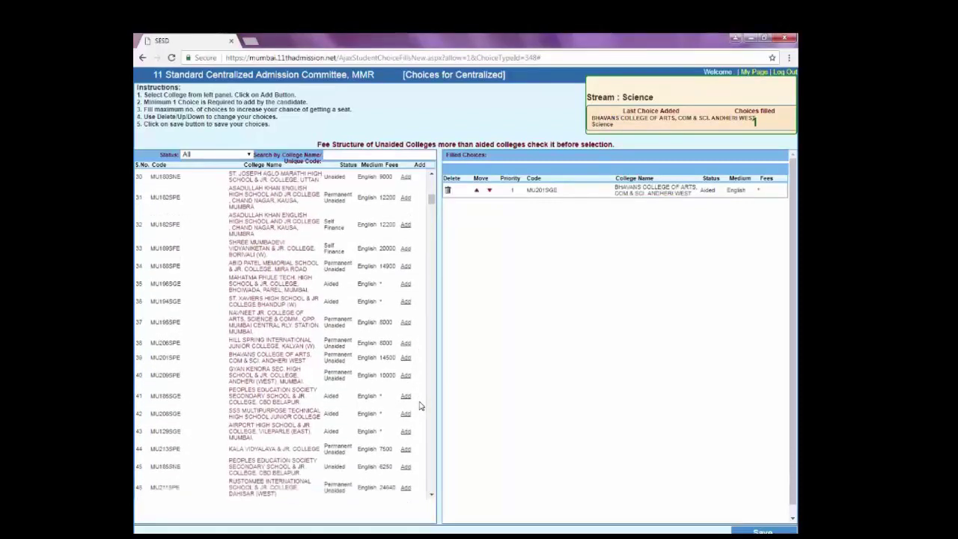
scroll(420, 405, down, 5)
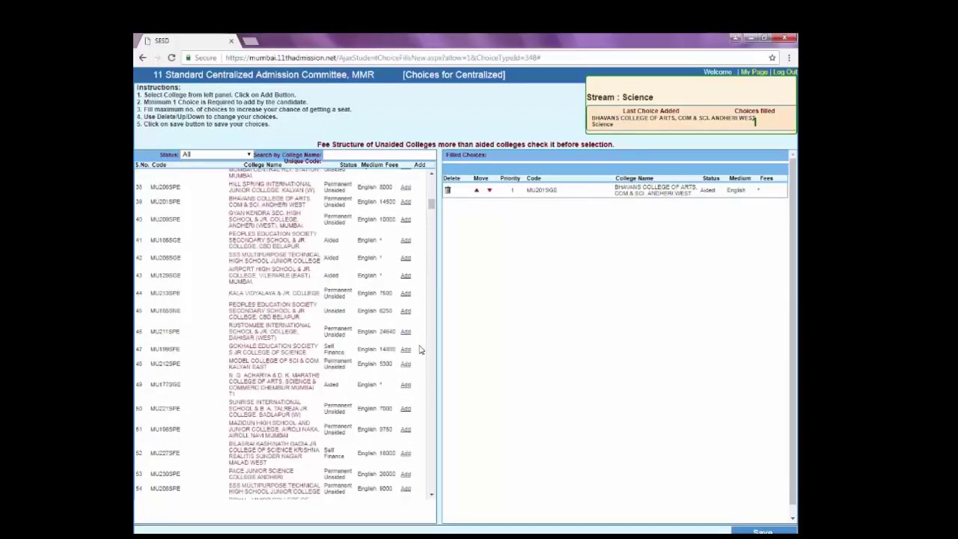
scroll(419, 353, down, 2)
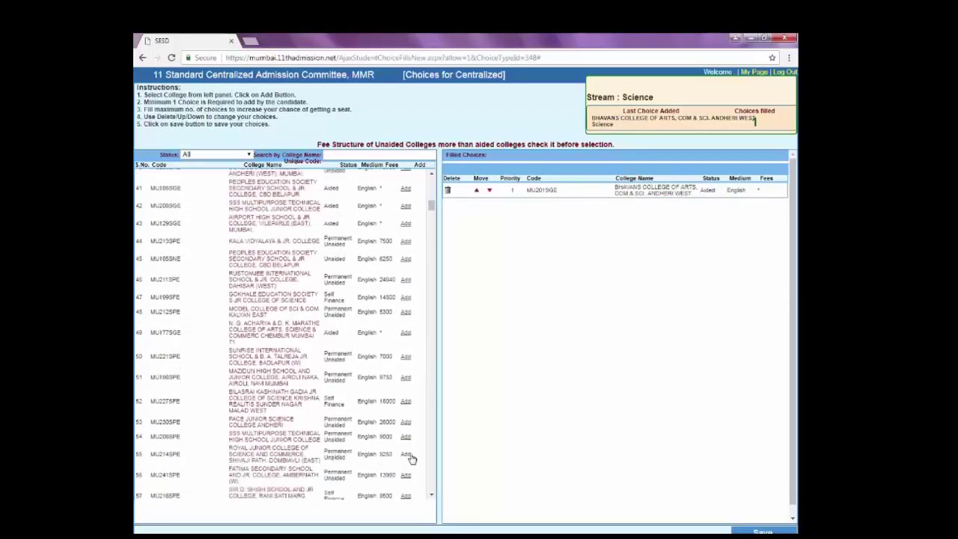
scroll(410, 456, down, 2)
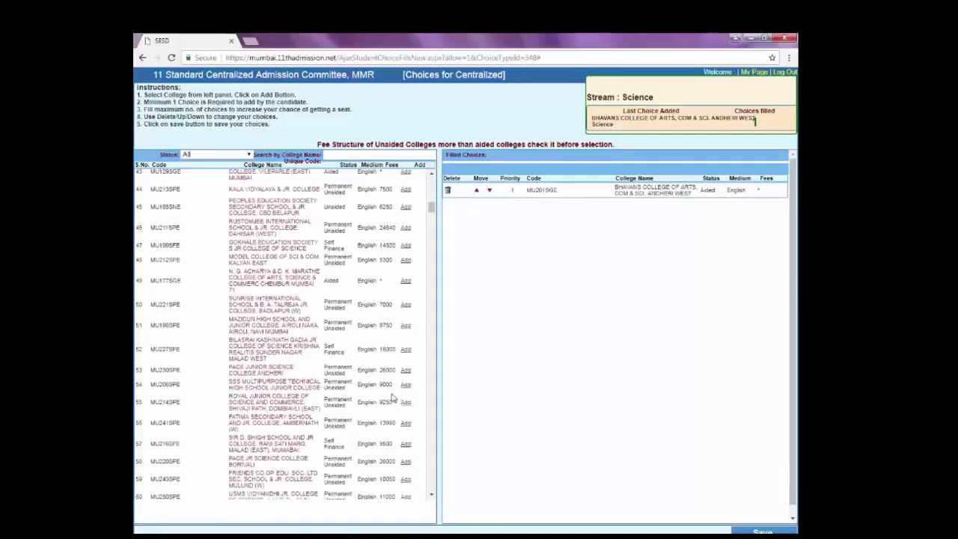
scroll(392, 398, up, 20)
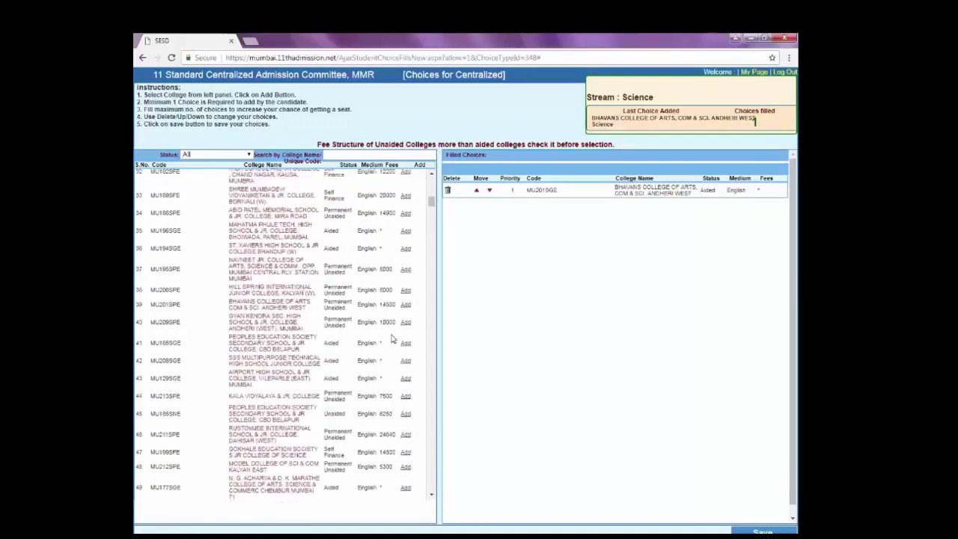
click(391, 155)
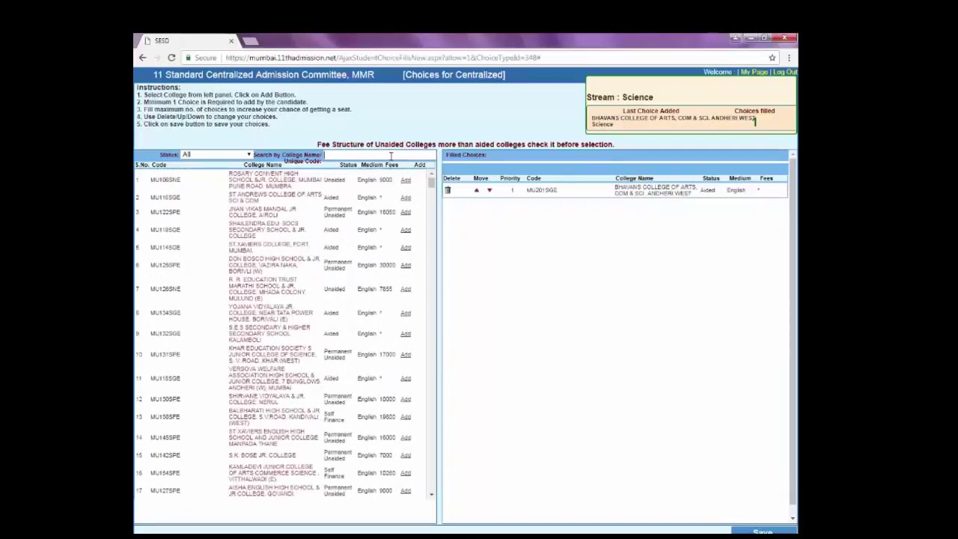
text(shet)
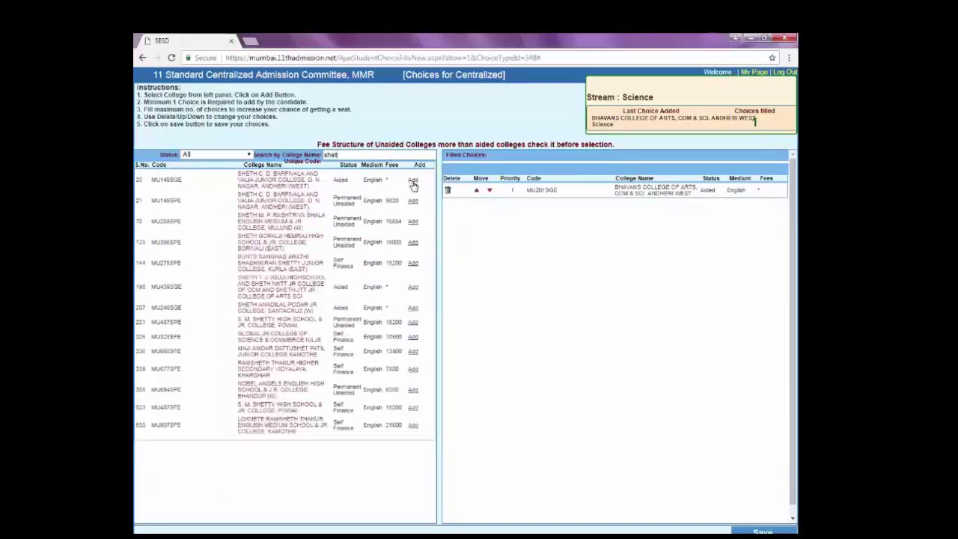
click(412, 182)
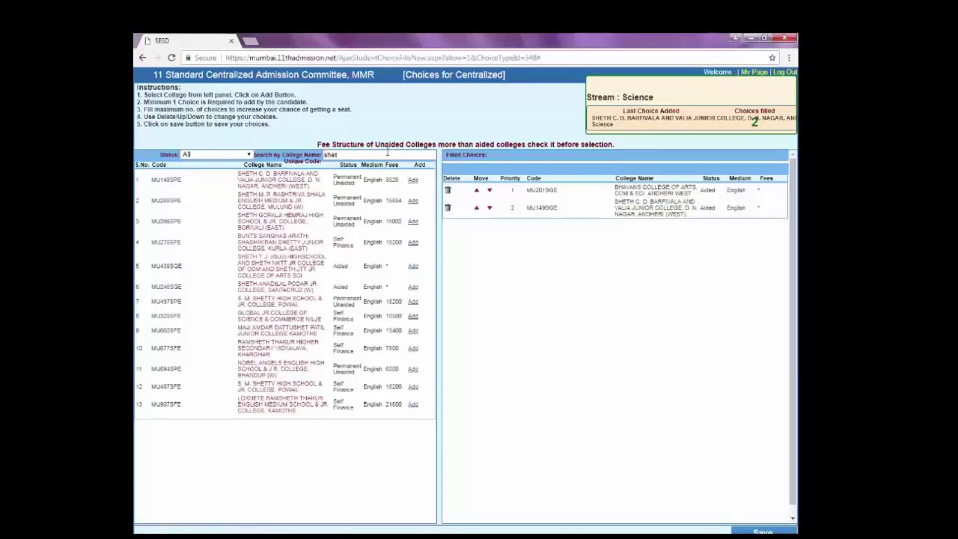
Try college name searches for 'vidhyal' and 'rutu', then trim the search text.
key(BackSpace)
key(BackSpace)
key(BackSpace)
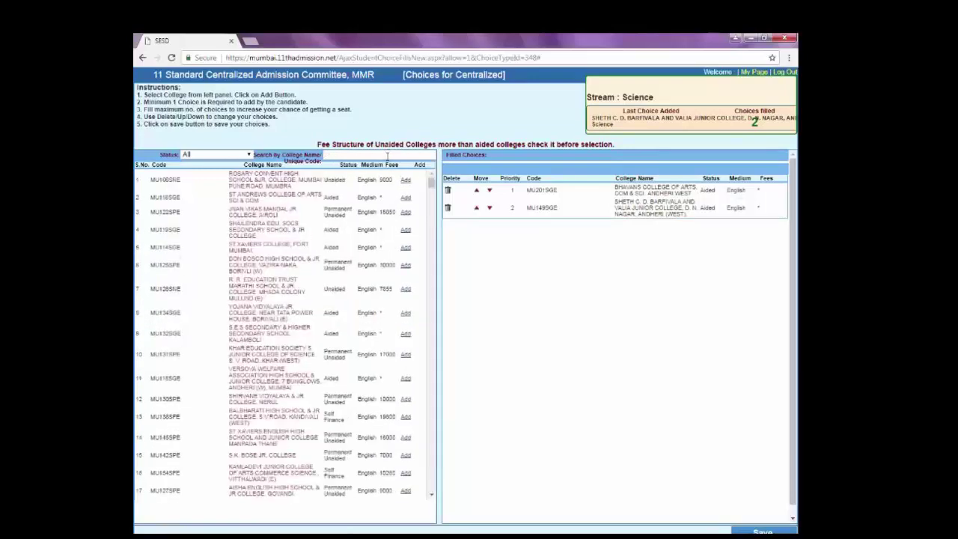
text(vidhyal)
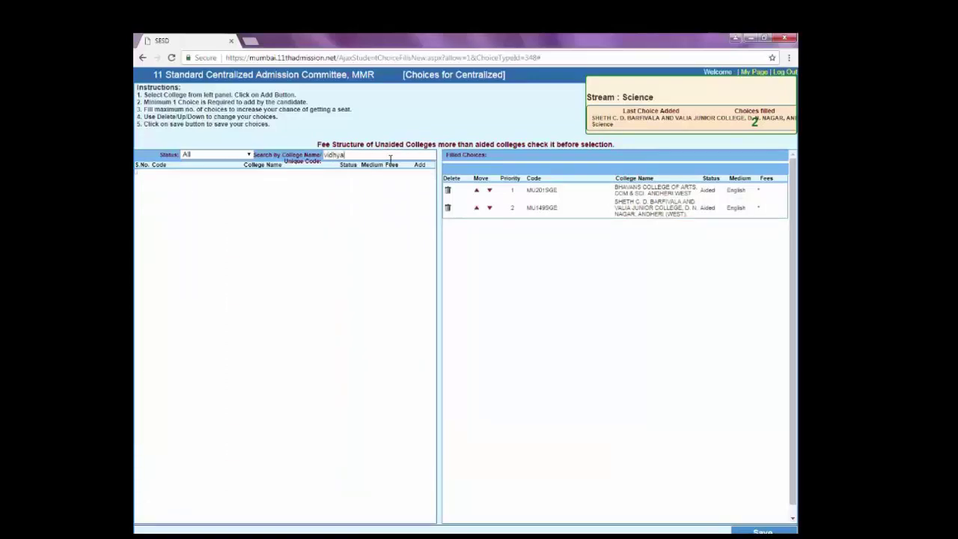
key(BackSpace)
key(BackSpace)
key(BackSpace)
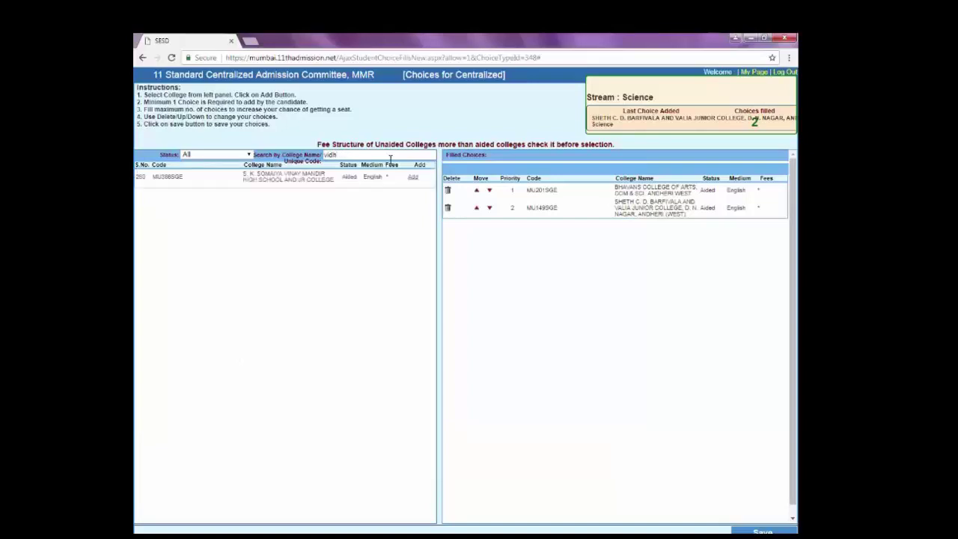
key(BackSpace)
key(BackSpace)
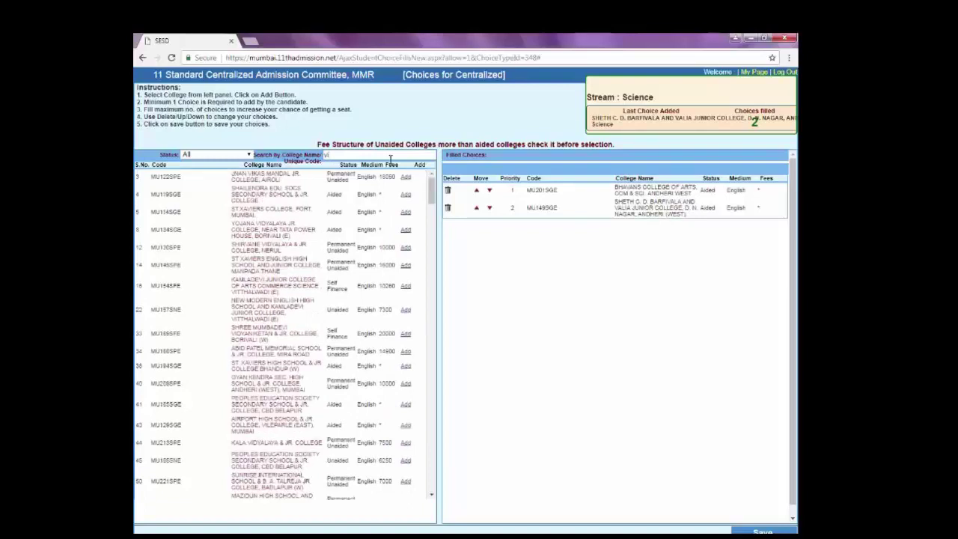
key(BackSpace)
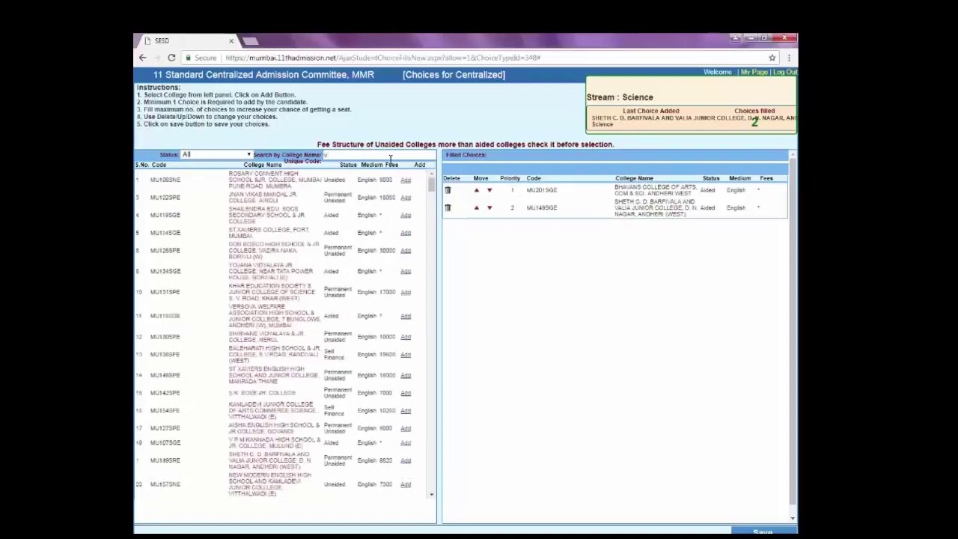
key(BackSpace)
text(ru)
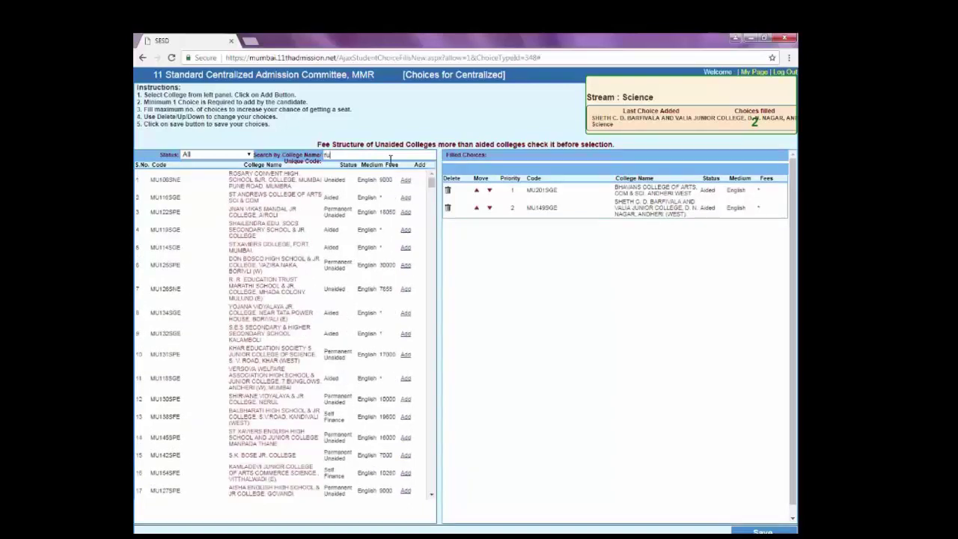
text(tum)
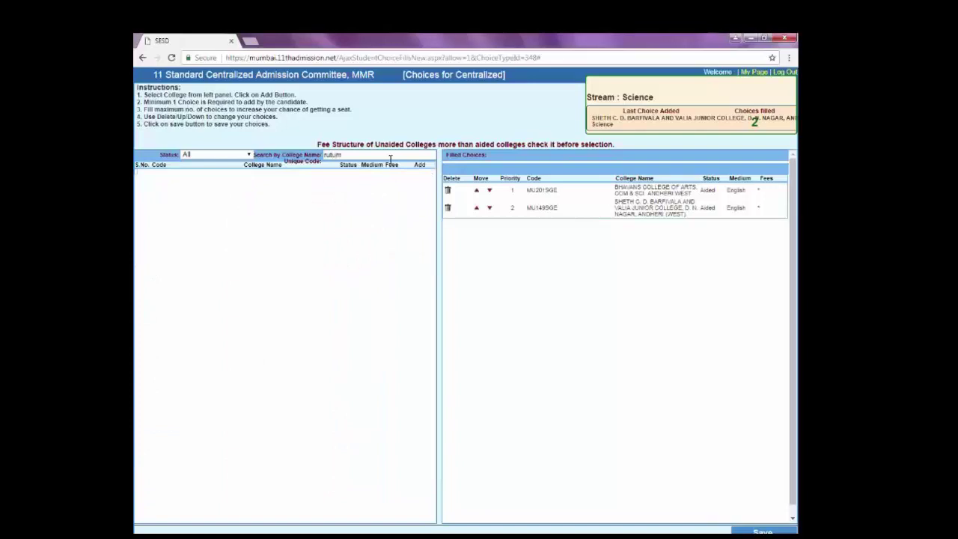
key(BackSpace)
key(BackSpace)
key(BackSpace)
key(BackSpace)
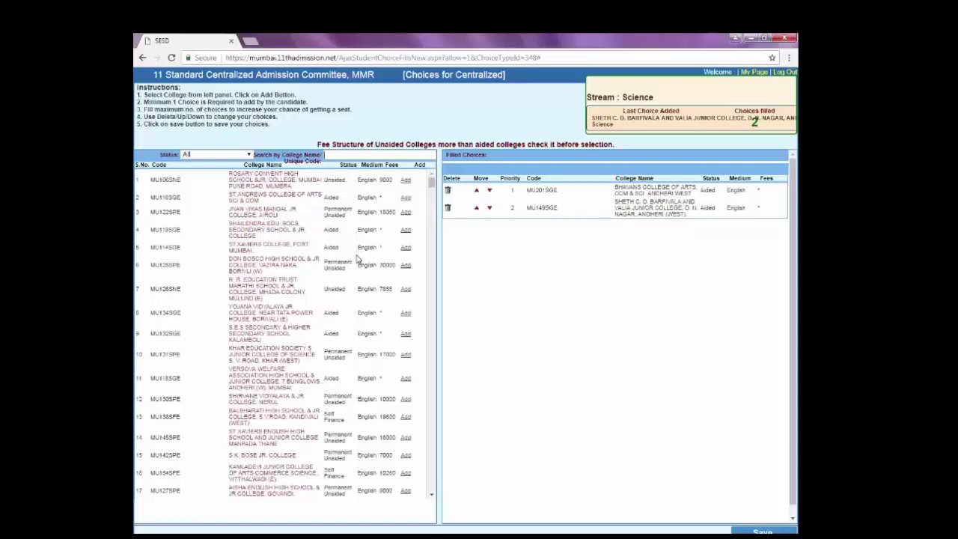
Scroll down through the college list to browse more options.
scroll(357, 258, down, 1)
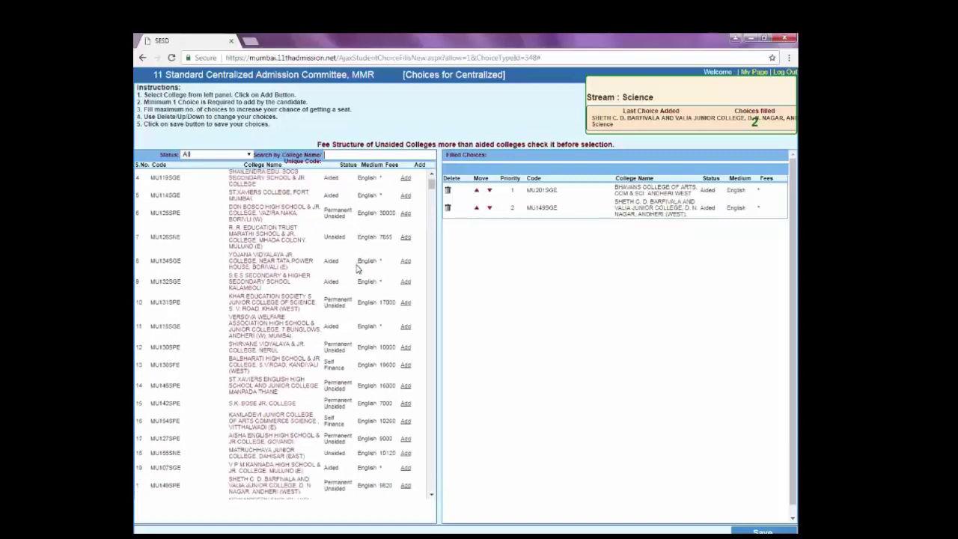
mouse_move(303, 327)
scroll(336, 434, down, 1)
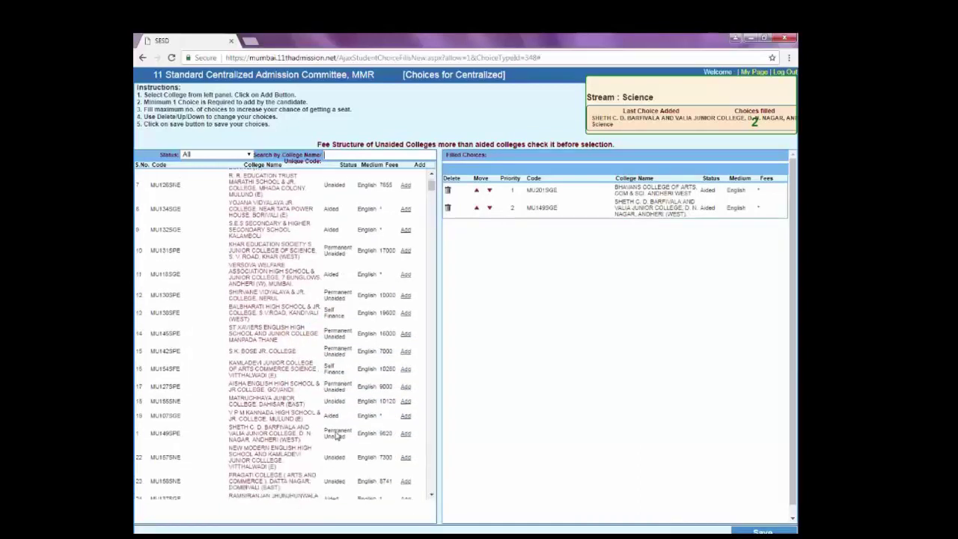
mouse_move(304, 432)
scroll(369, 444, down, 1)
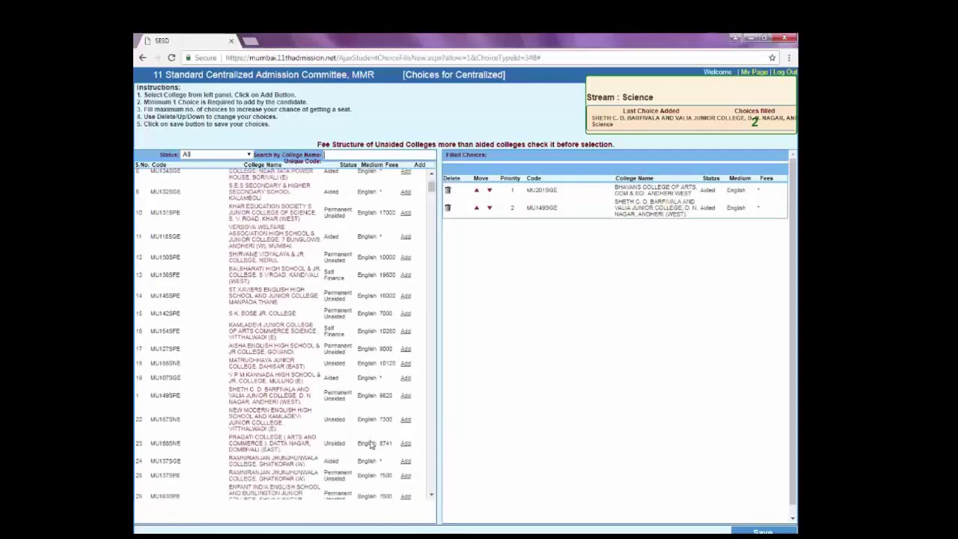
scroll(370, 444, down, 1)
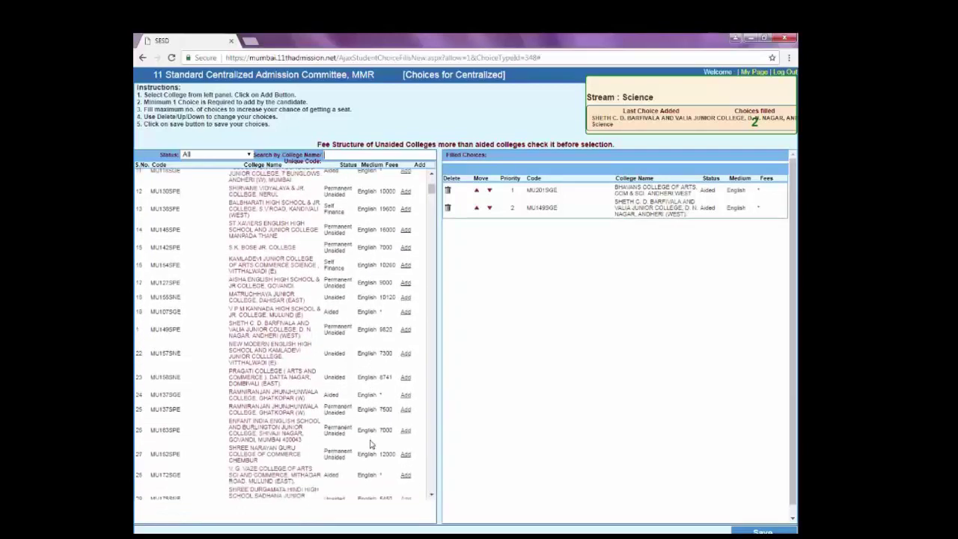
scroll(370, 439, down, 1)
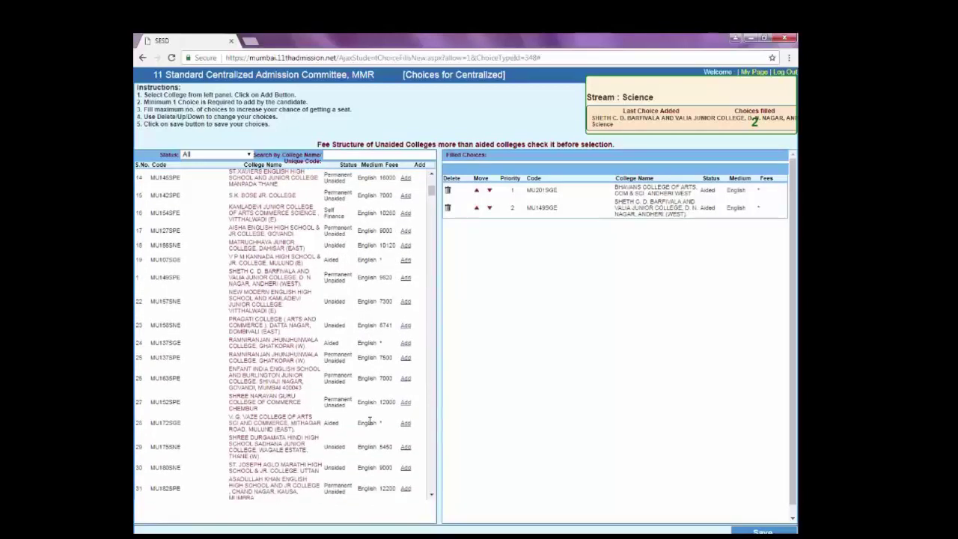
scroll(369, 421, down, 1)
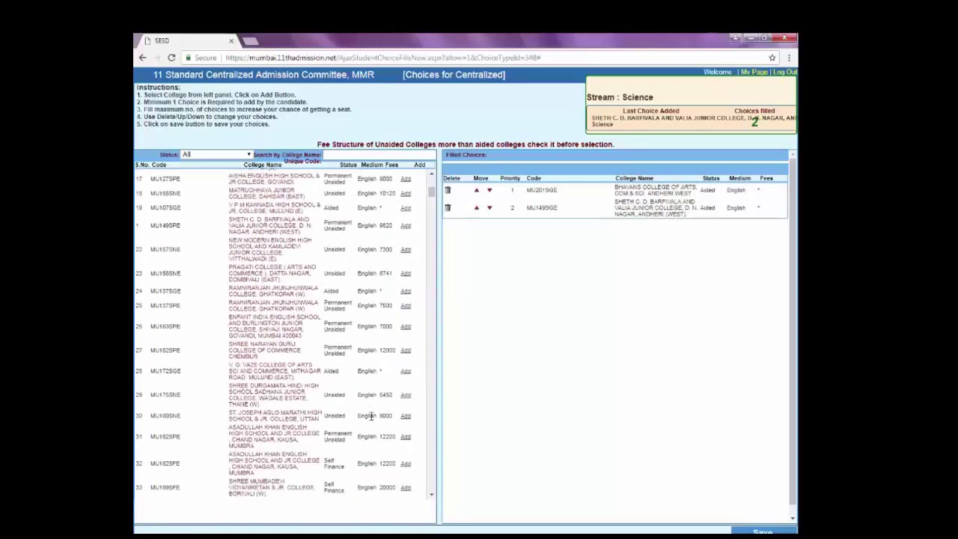
scroll(374, 413, down, 1)
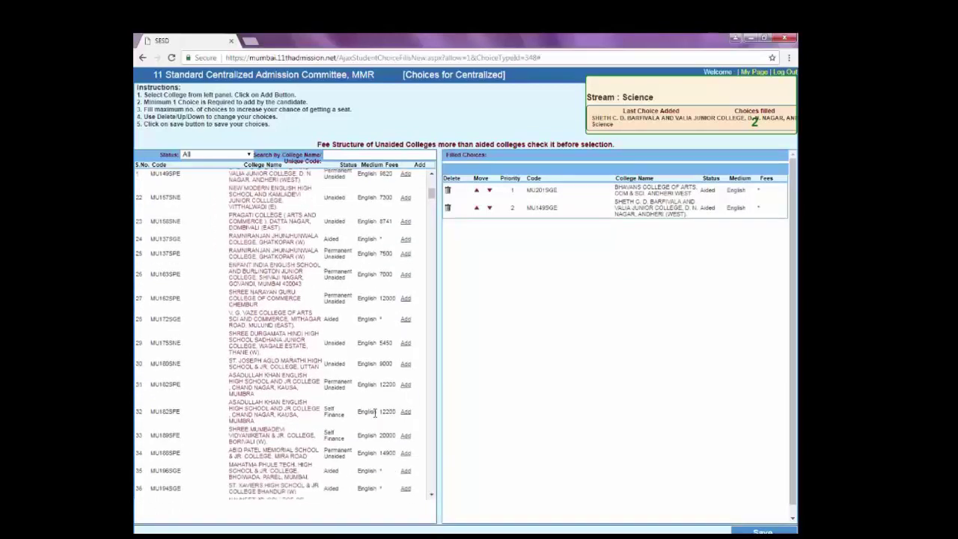
scroll(375, 413, down, 1)
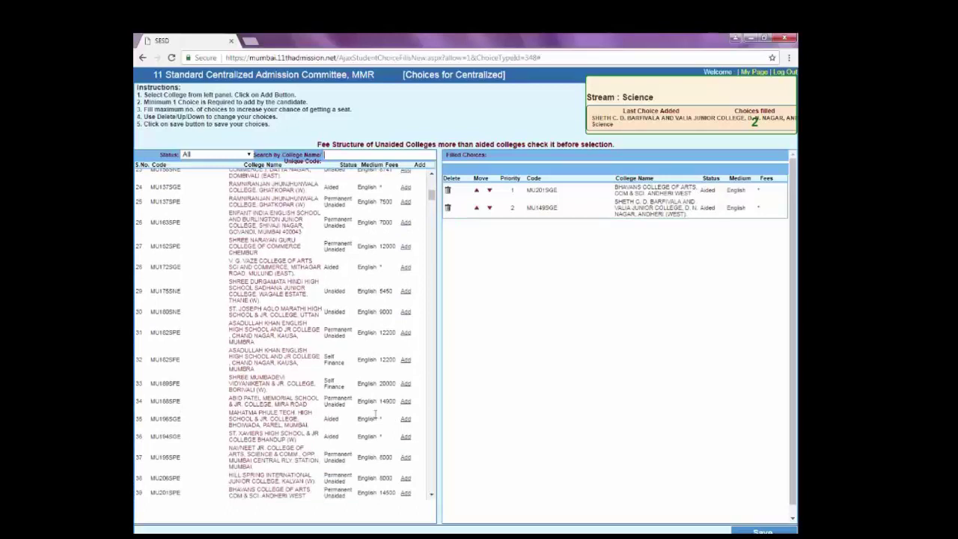
scroll(375, 418, down, 1)
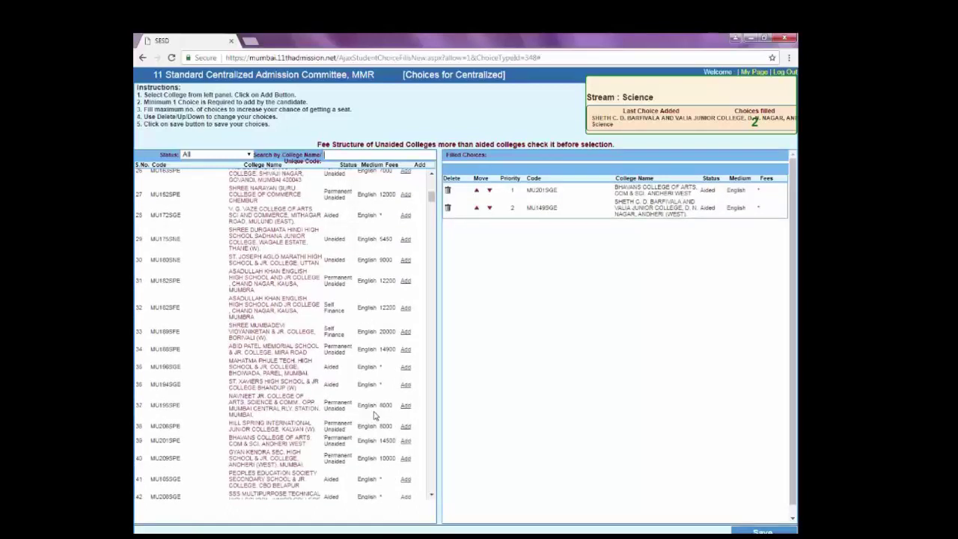
scroll(375, 415, down, 10)
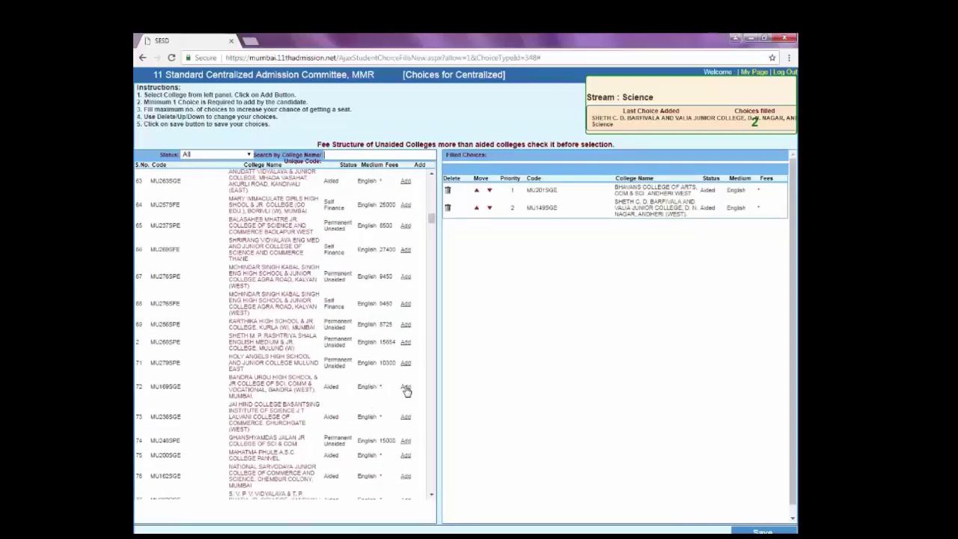
Add Bandra Urdu High School, Sathaye, Guru Nanak Khalsa and Mithibai College as choices 3–6.
click(405, 387)
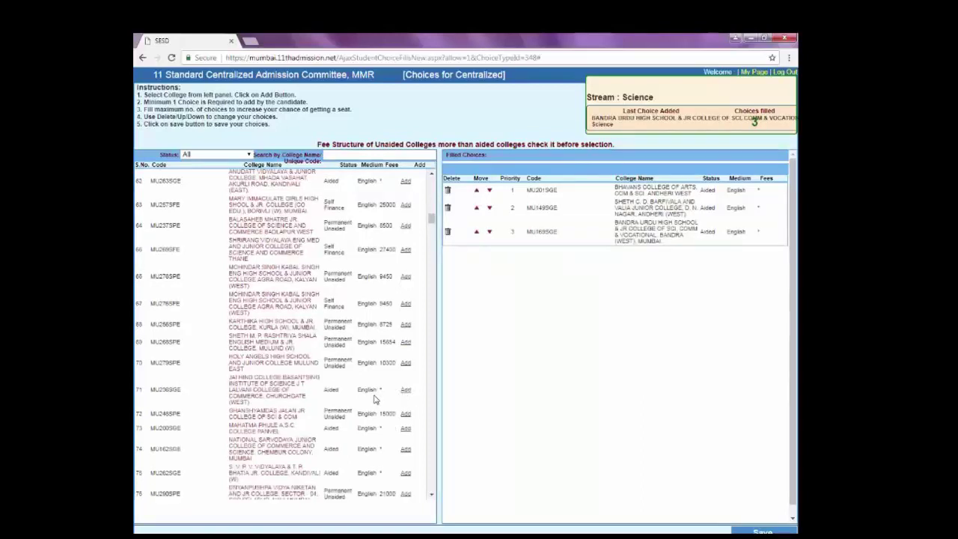
scroll(375, 399, down, 8)
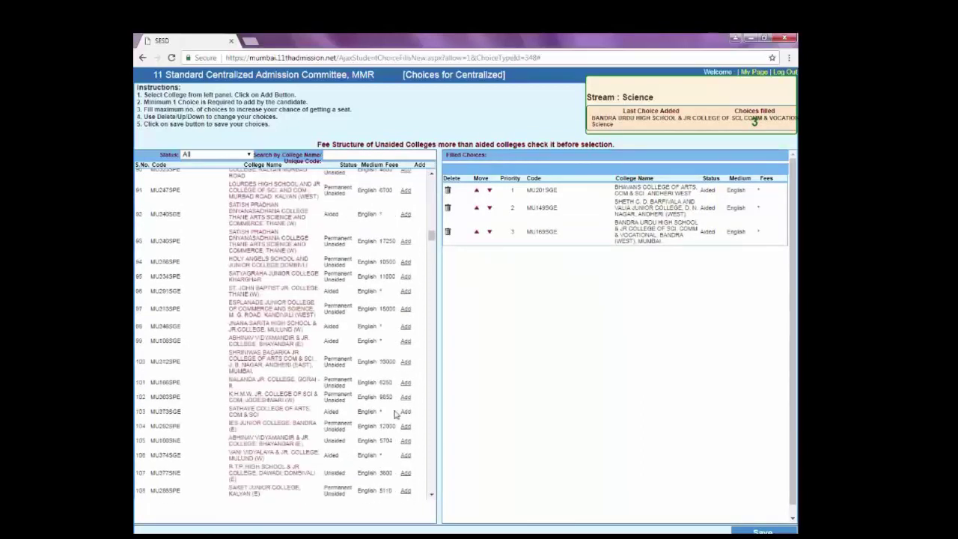
mouse_move(298, 408)
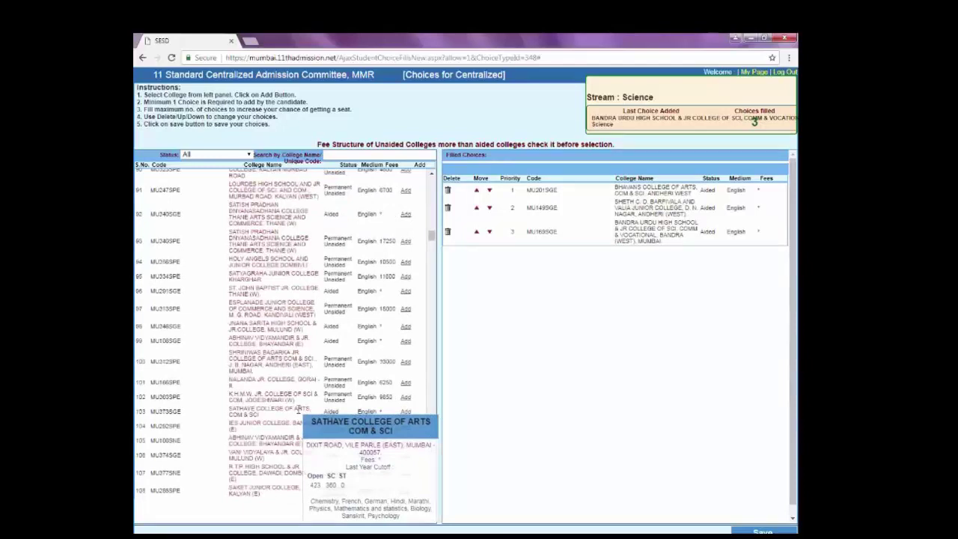
click(405, 412)
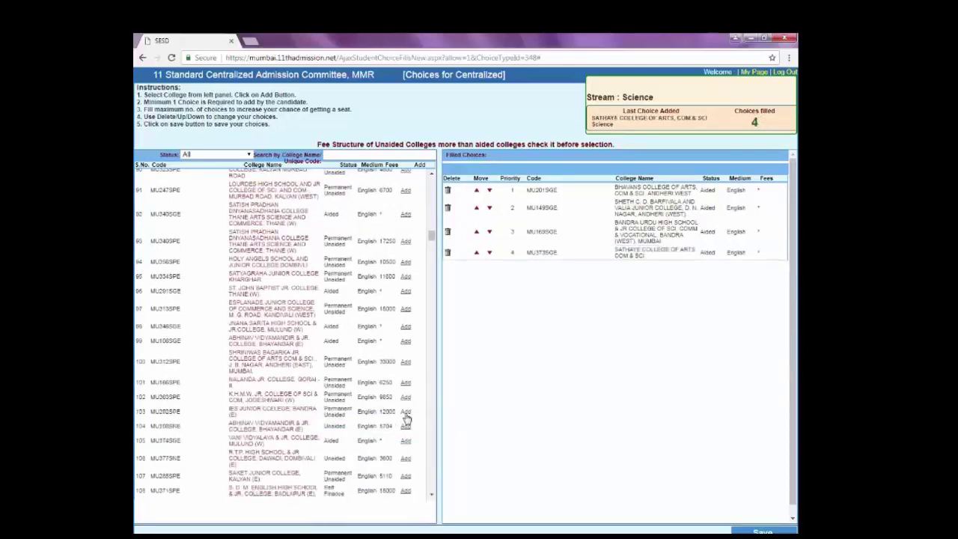
scroll(331, 425, down, 15)
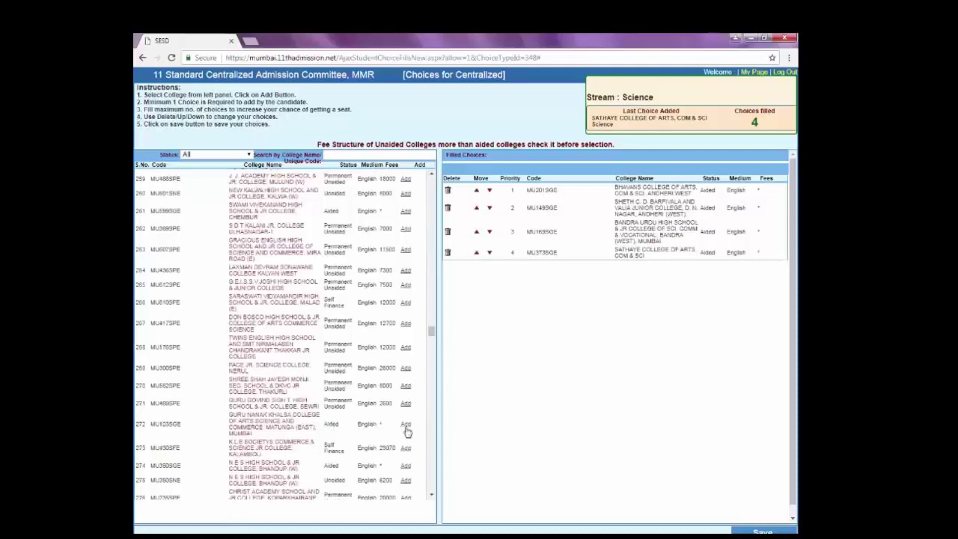
click(404, 425)
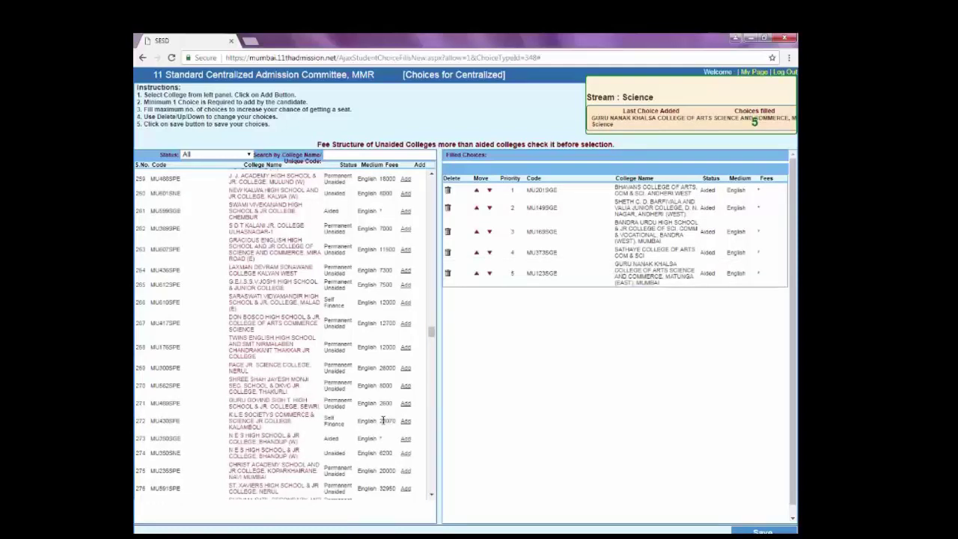
scroll(299, 446, down, 3)
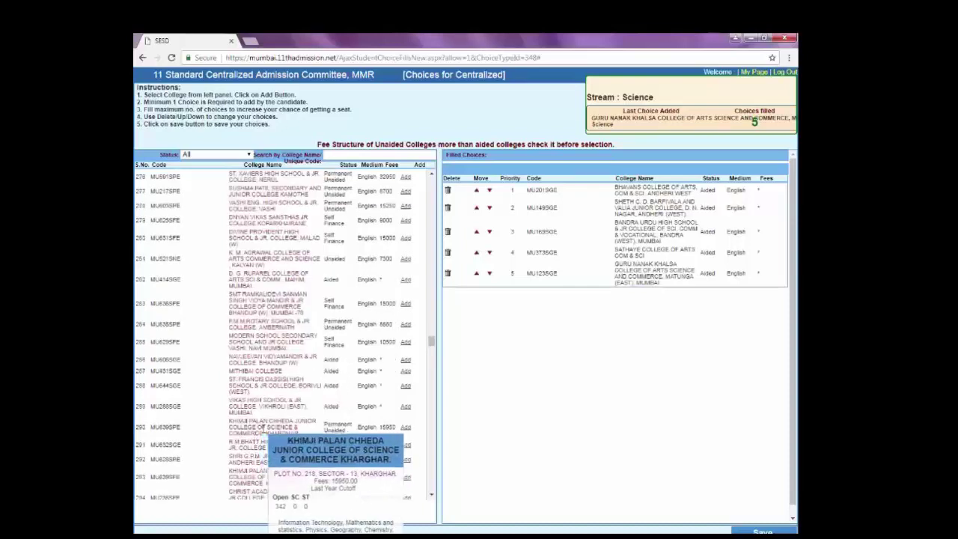
mouse_move(247, 388)
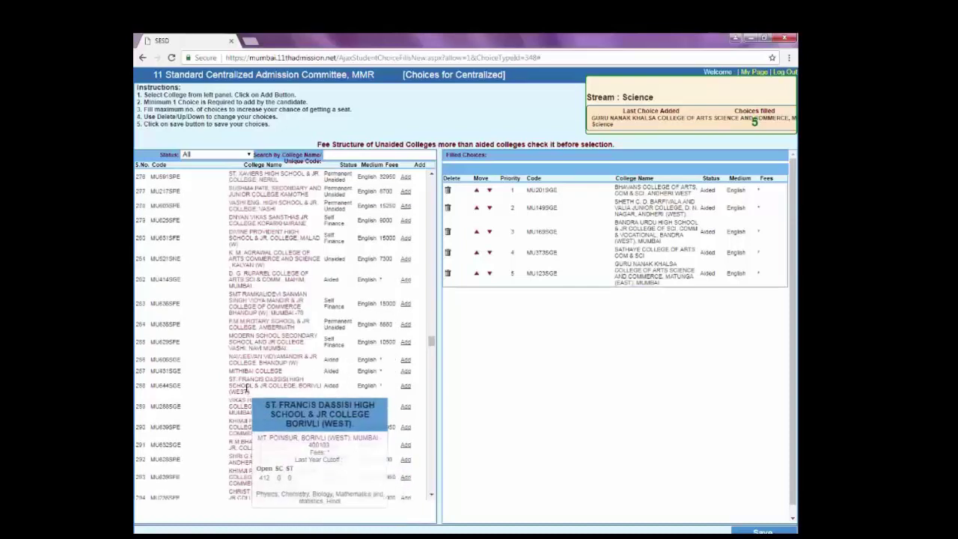
click(406, 372)
Add M. H. Saboo Siddik, Versova Welfare and Shri G.P.M. Jr College as choices 7–9.
scroll(358, 436, down, 20)
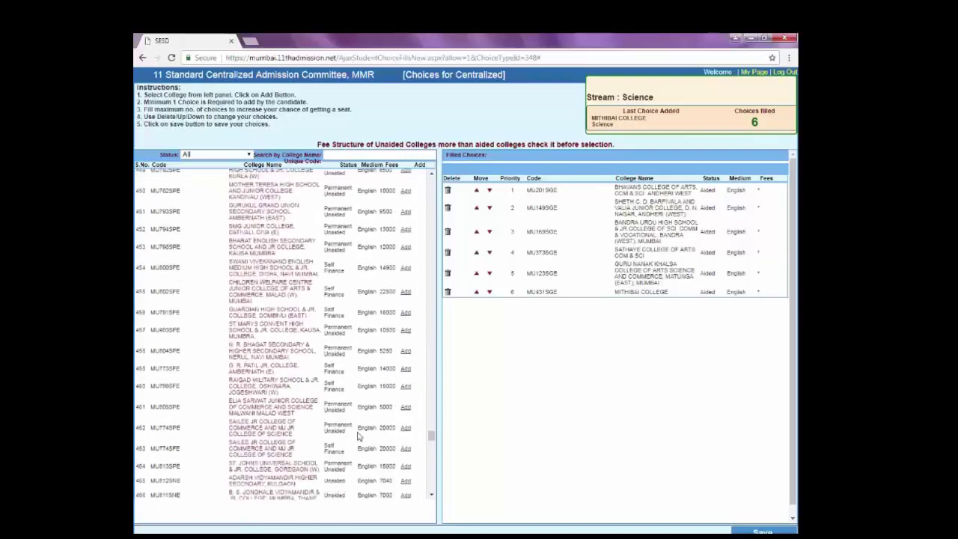
scroll(358, 436, down, 4)
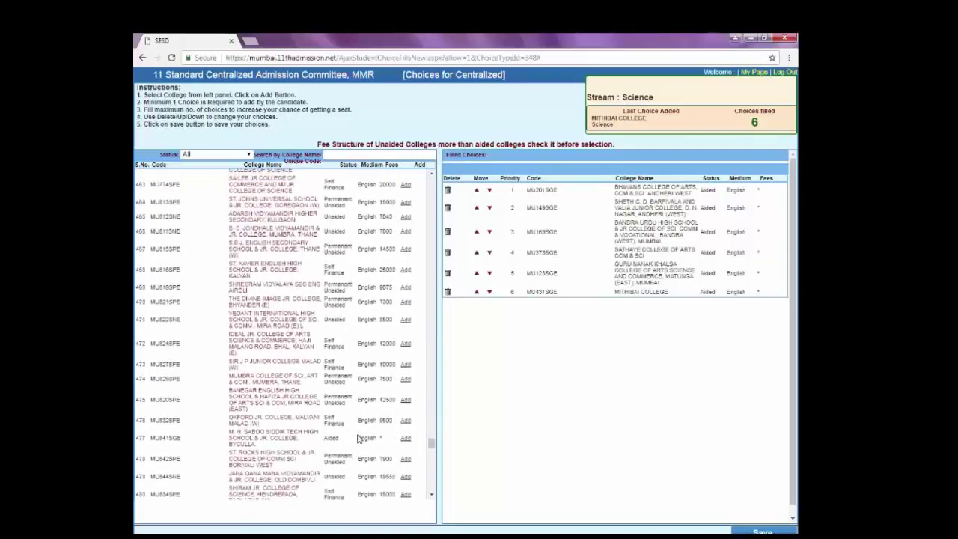
scroll(358, 436, down, 1)
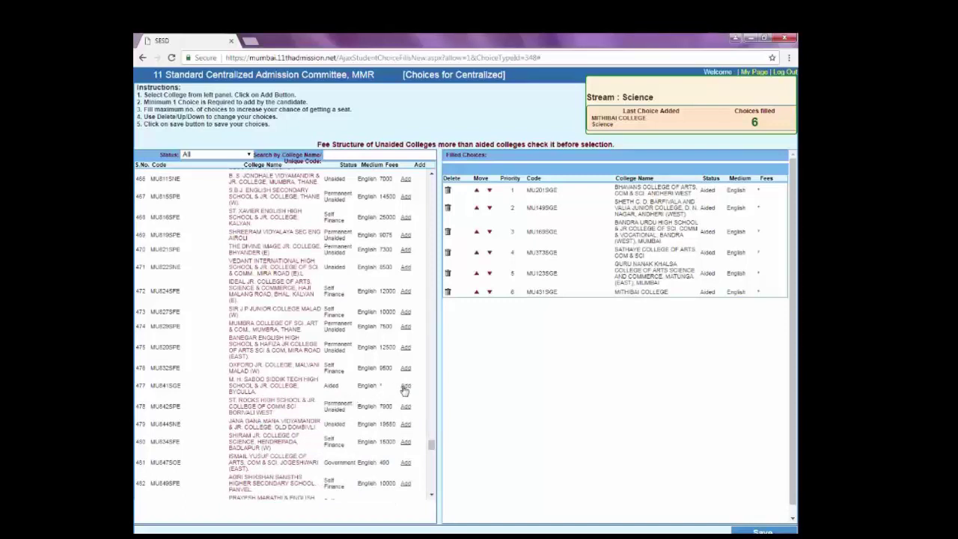
click(404, 386)
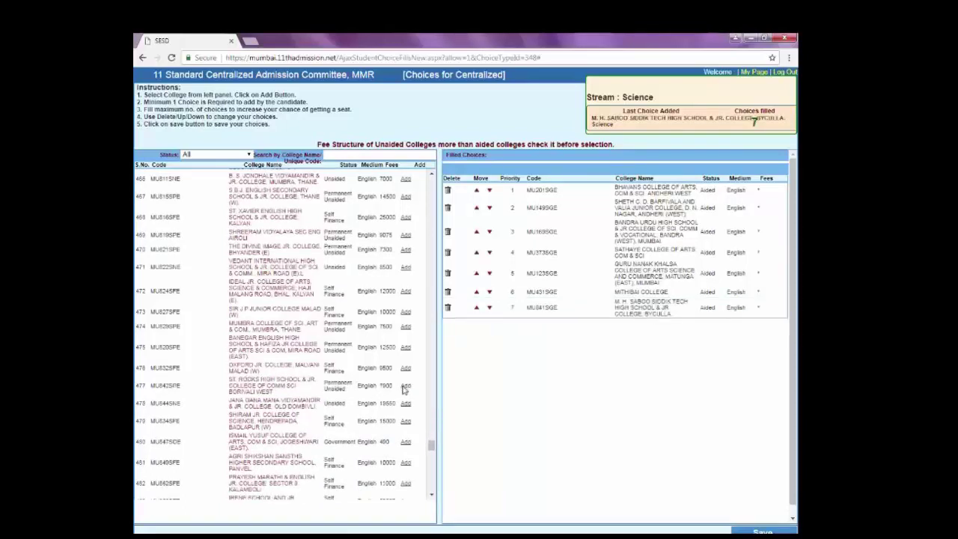
scroll(344, 404, down, 15)
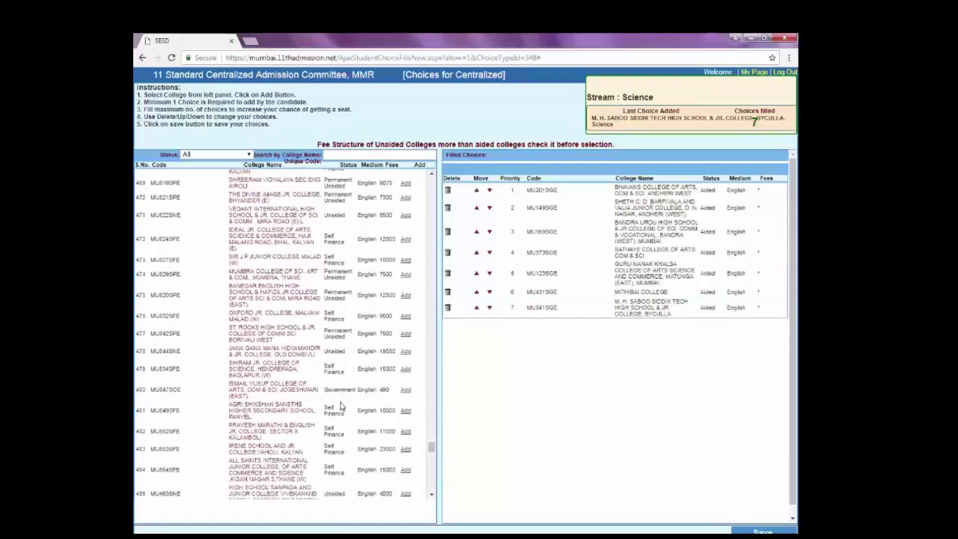
scroll(340, 404, down, 5)
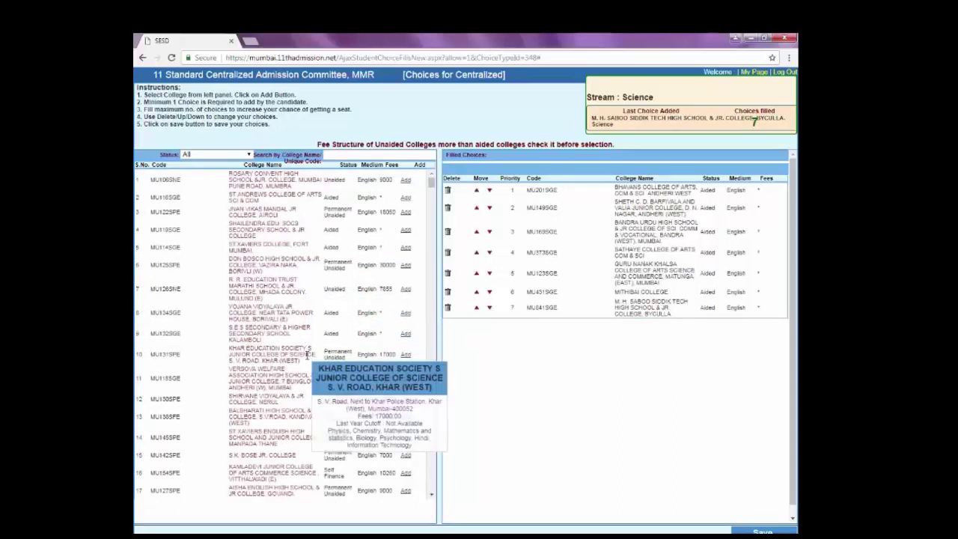
mouse_move(335, 388)
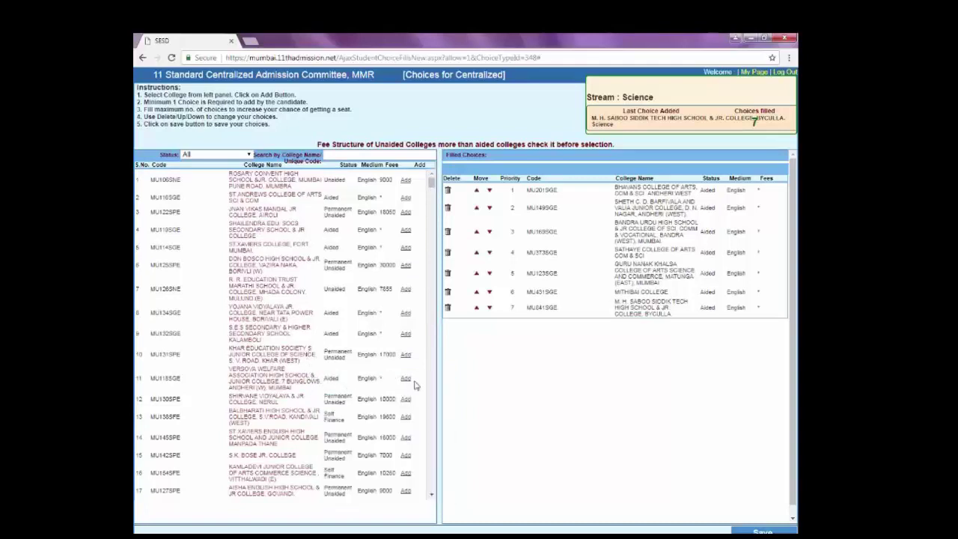
click(406, 380)
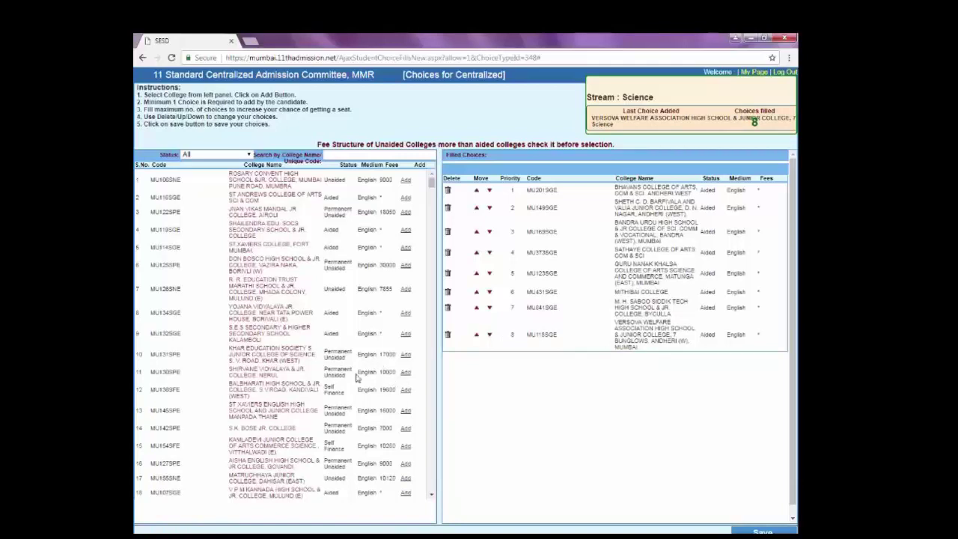
mouse_move(313, 410)
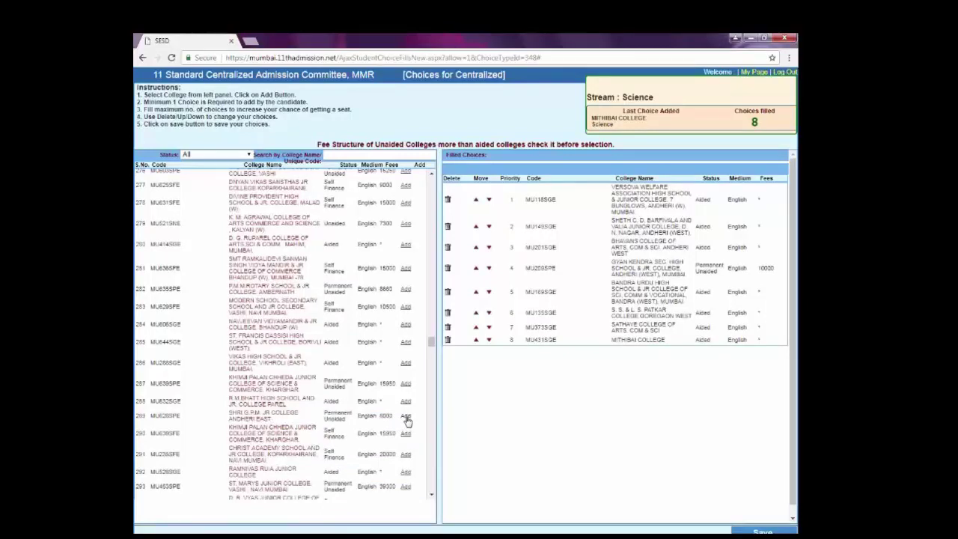
click(405, 416)
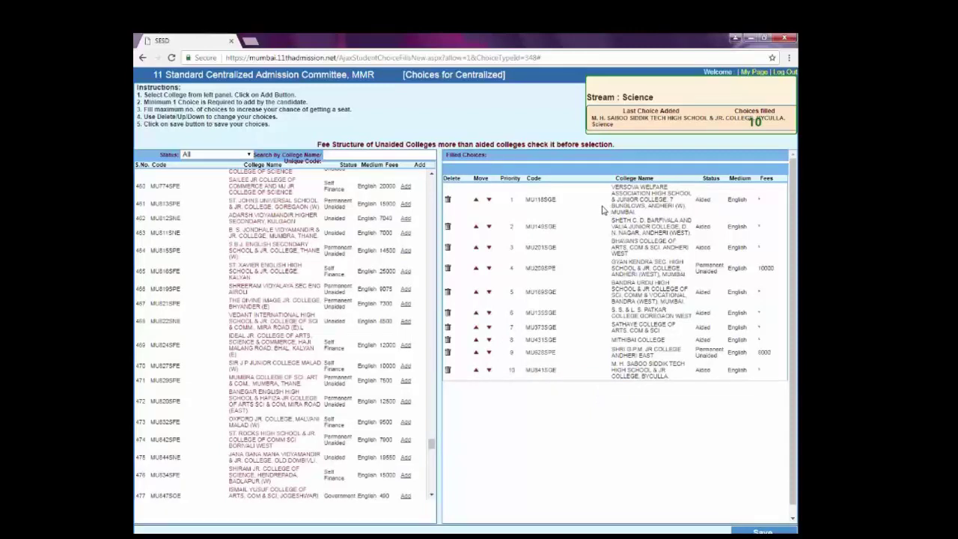
Move Bhavans college to priority 1 and Sheth C. D. Barfivala to priority 2.
mouse_move(626, 314)
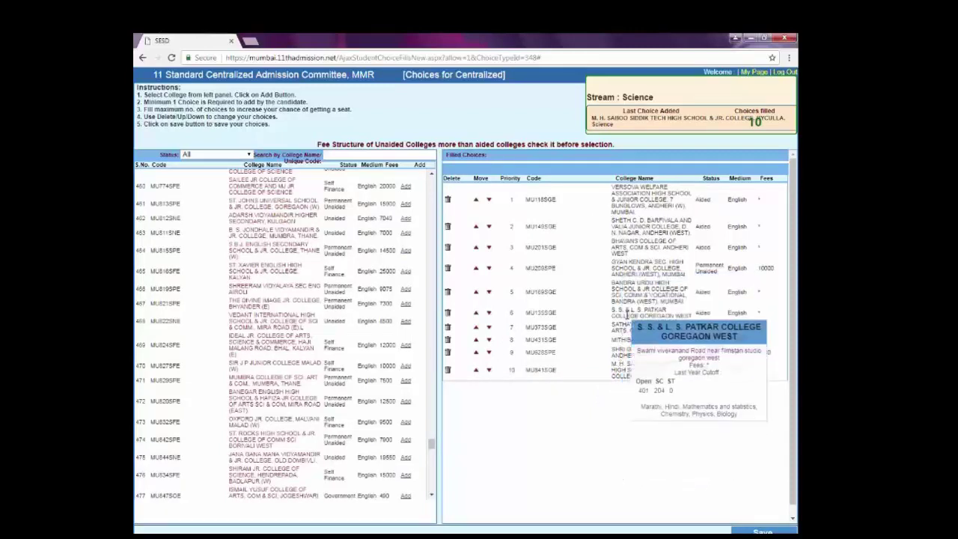
mouse_move(617, 364)
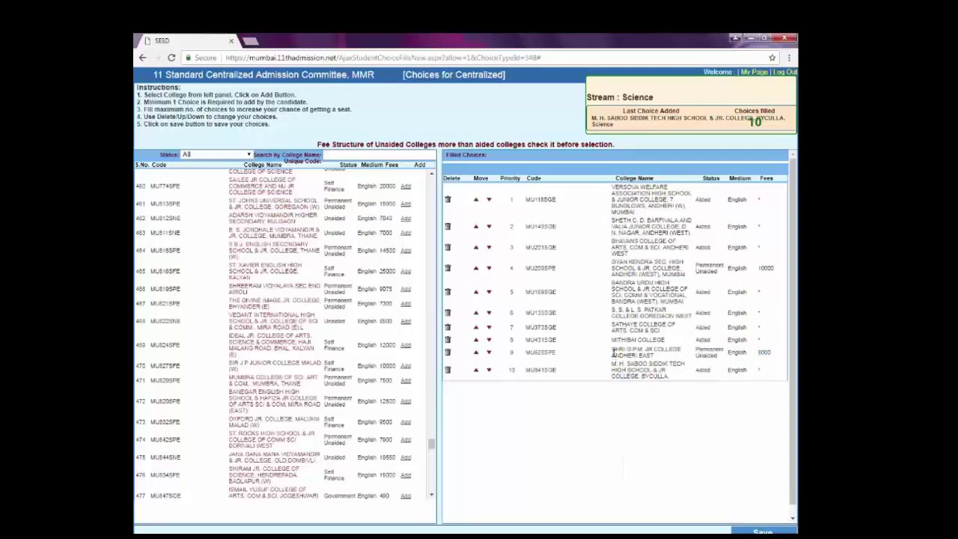
mouse_move(614, 259)
click(475, 248)
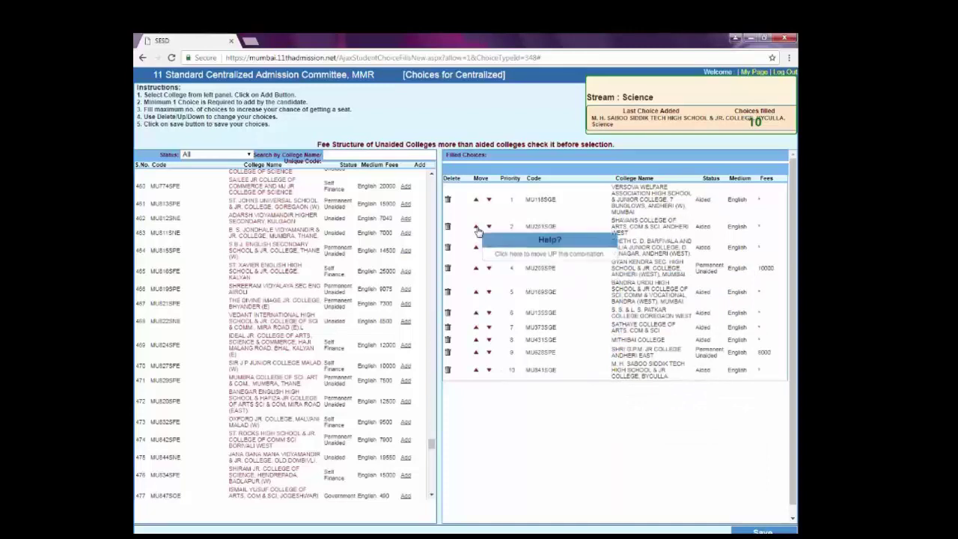
click(476, 227)
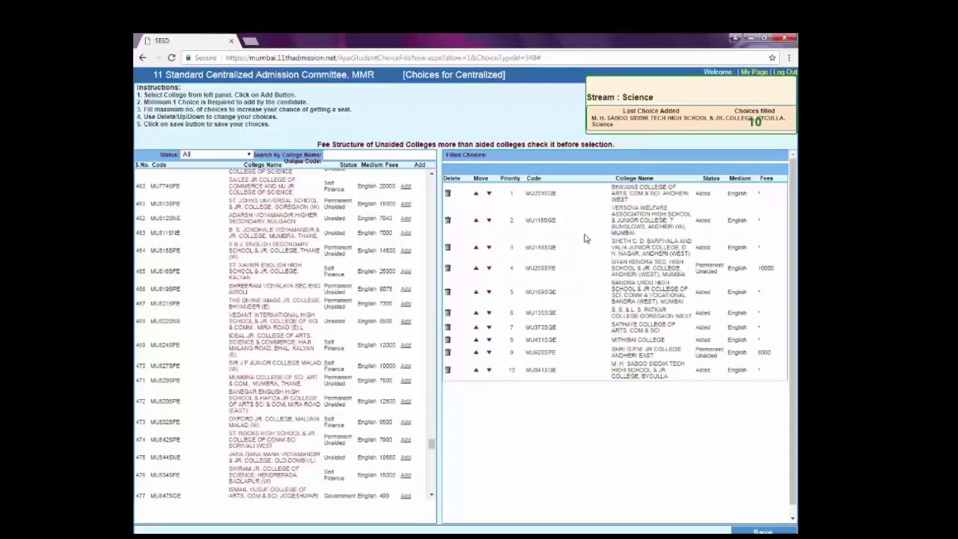
click(476, 249)
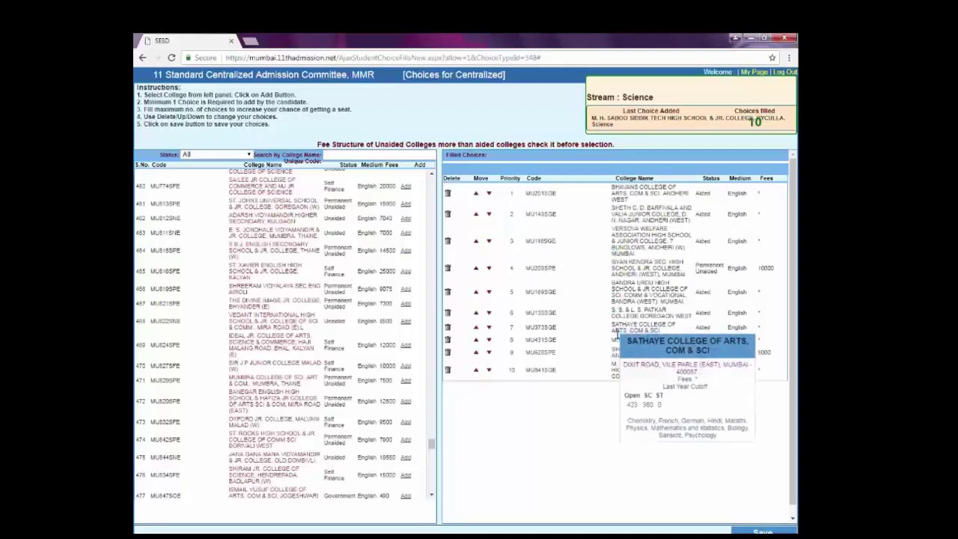
Raise Mithibai College to priority 4, then save the choices and confirm.
click(475, 341)
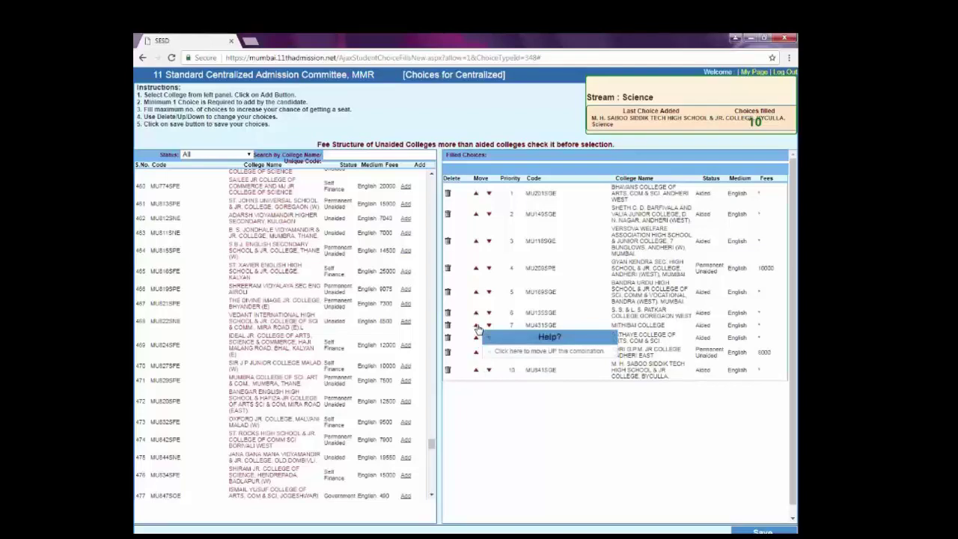
click(476, 326)
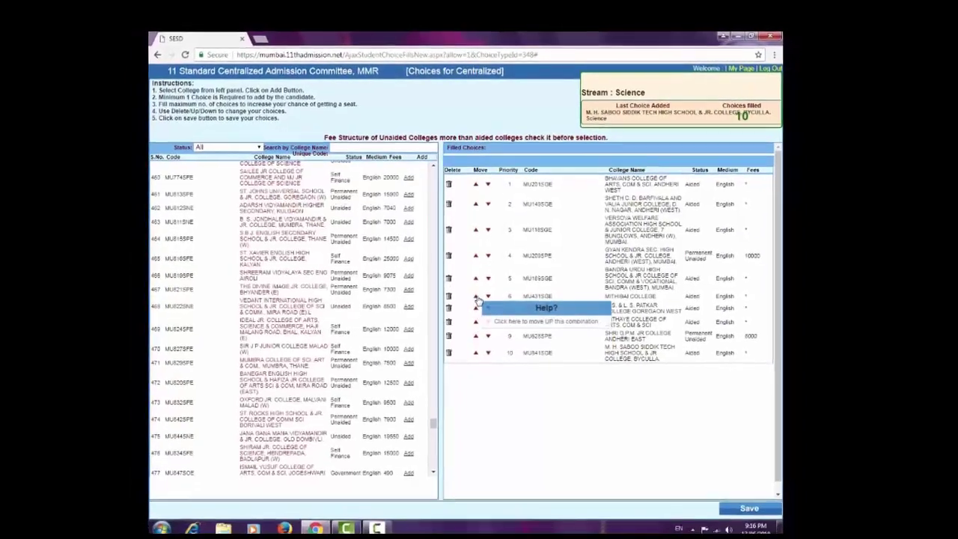
click(475, 313)
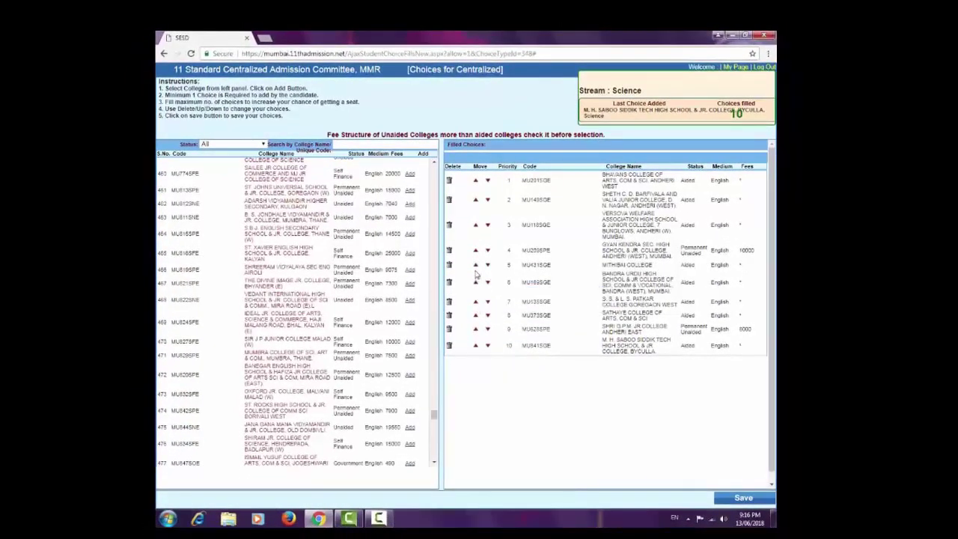
click(475, 266)
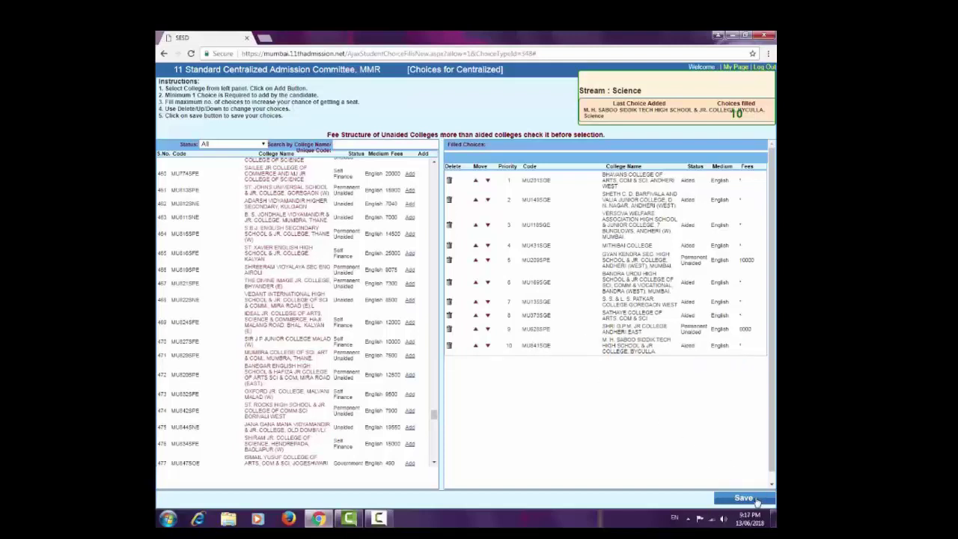
click(743, 497)
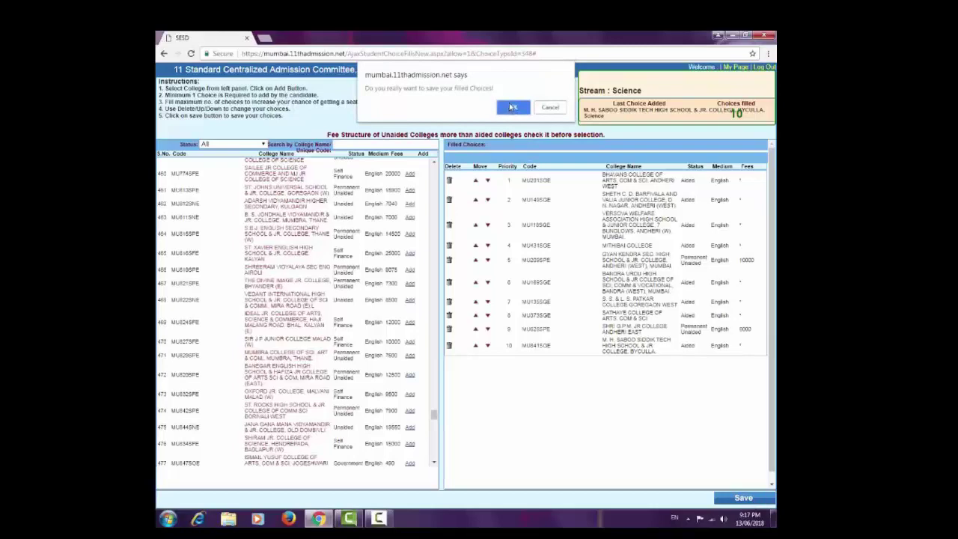
click(512, 107)
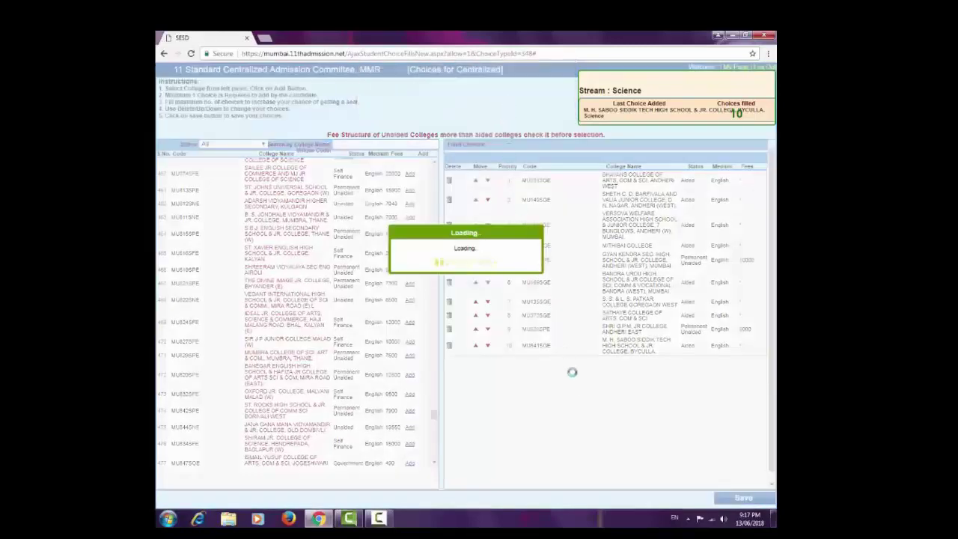